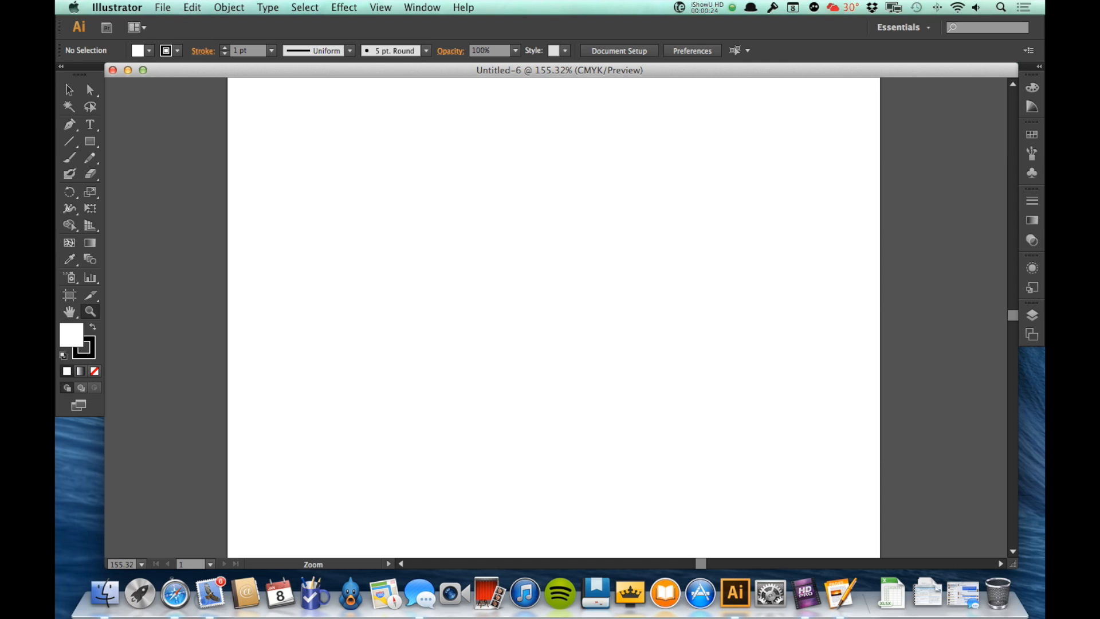
# Create point text on the artboard reading "If I start typing this way, I don't have any bounds for my type." with the Type Tool.
pyautogui.press('v')
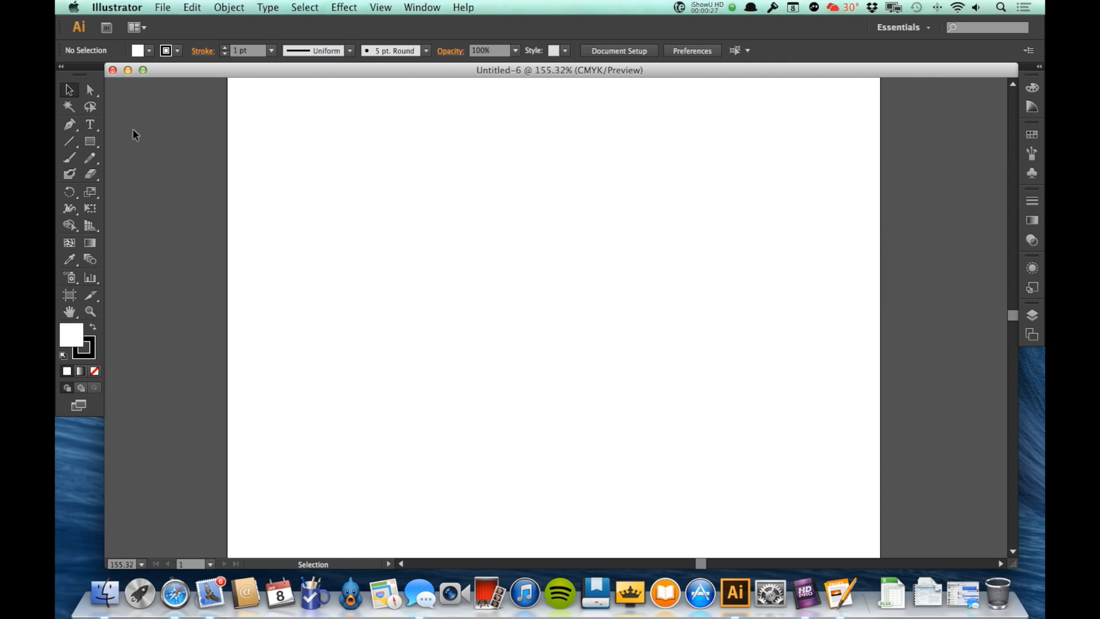
pyautogui.click(92, 133)
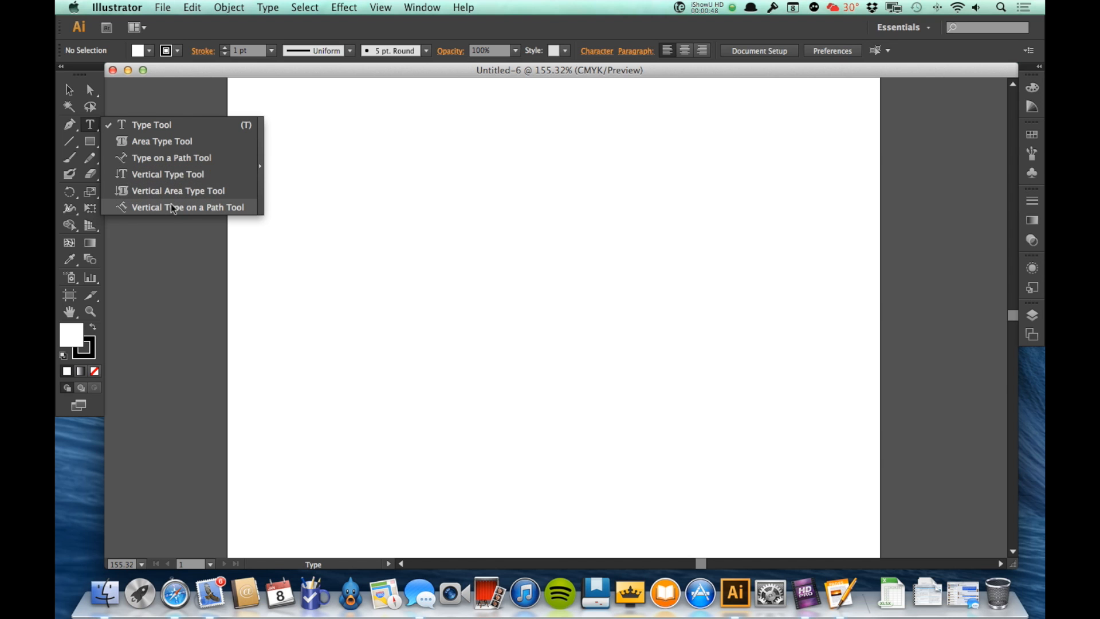
pyautogui.click(164, 123)
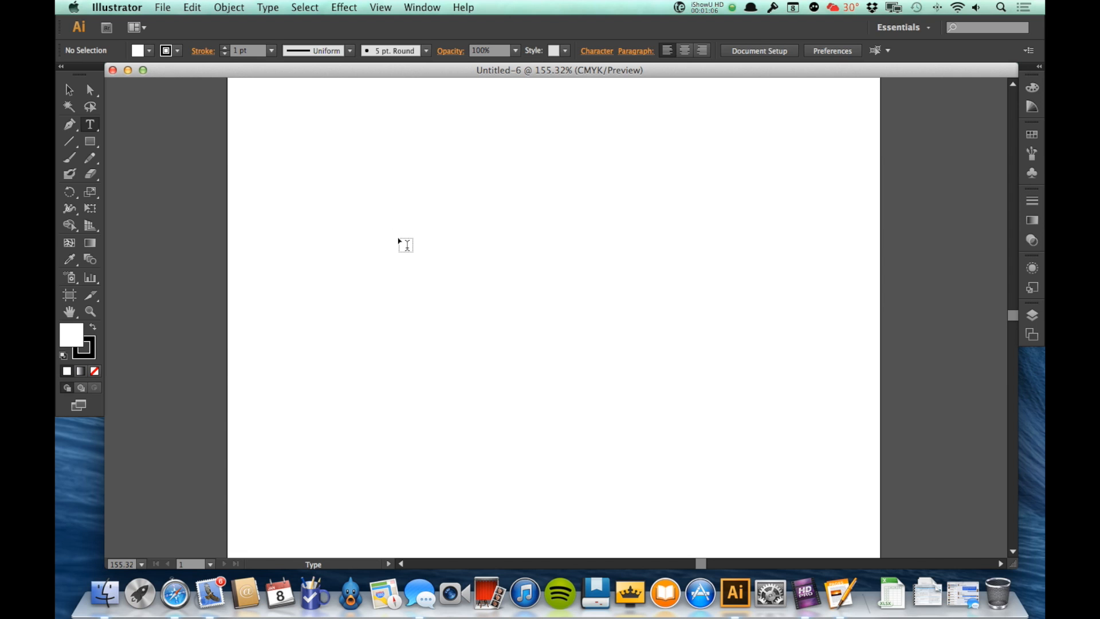
pyautogui.click(422, 175)
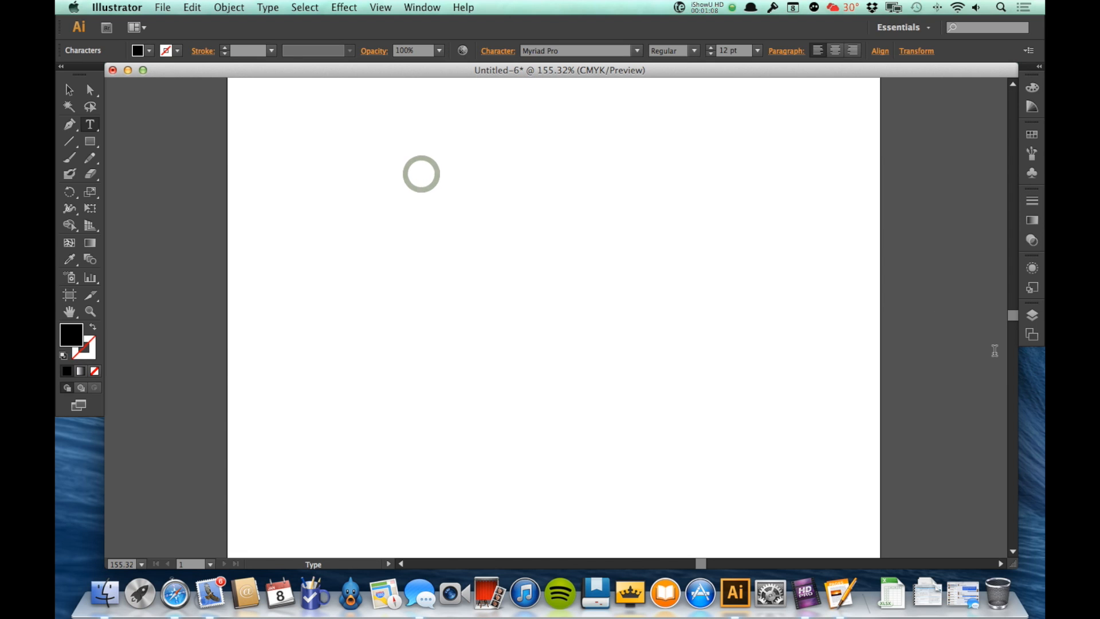
pyautogui.write('If ')
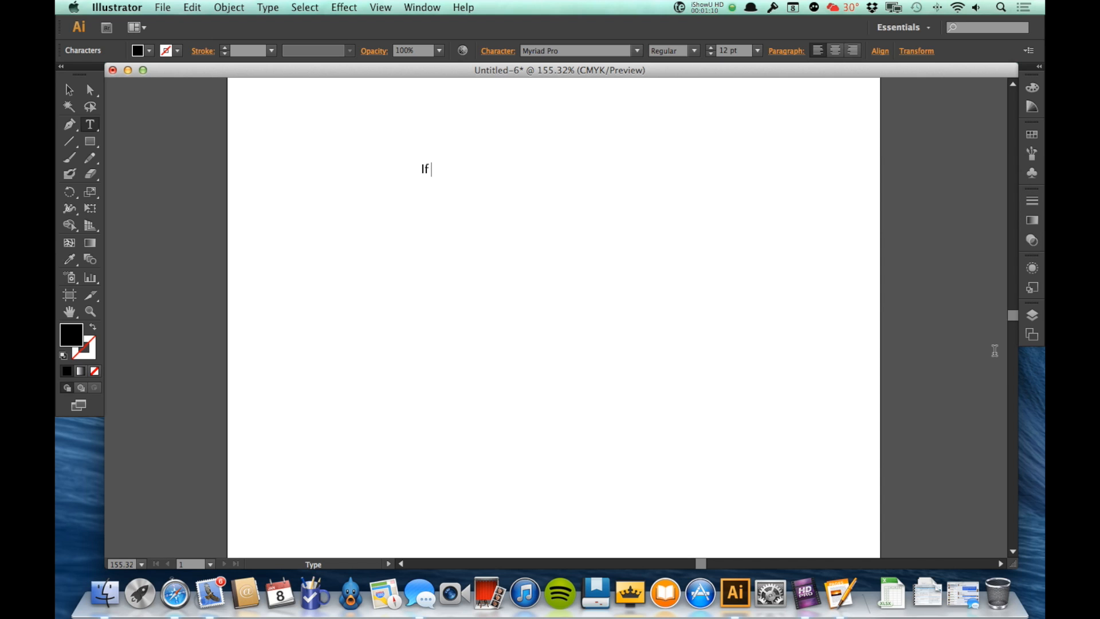
pyautogui.write('I start typing this way')
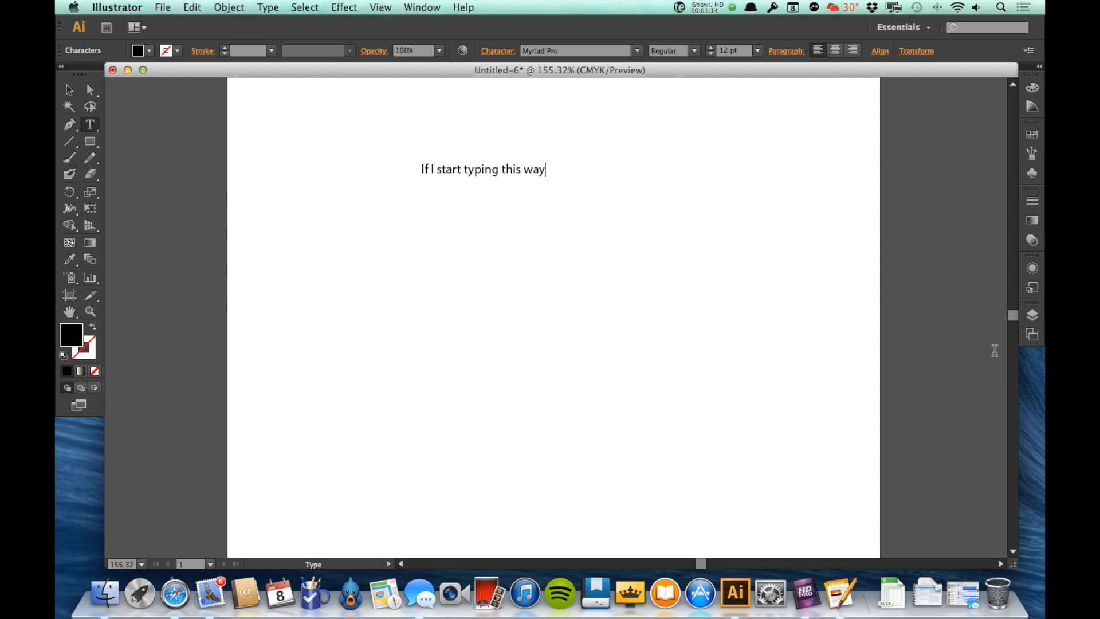
pyautogui.write(", I don't have any b ound")
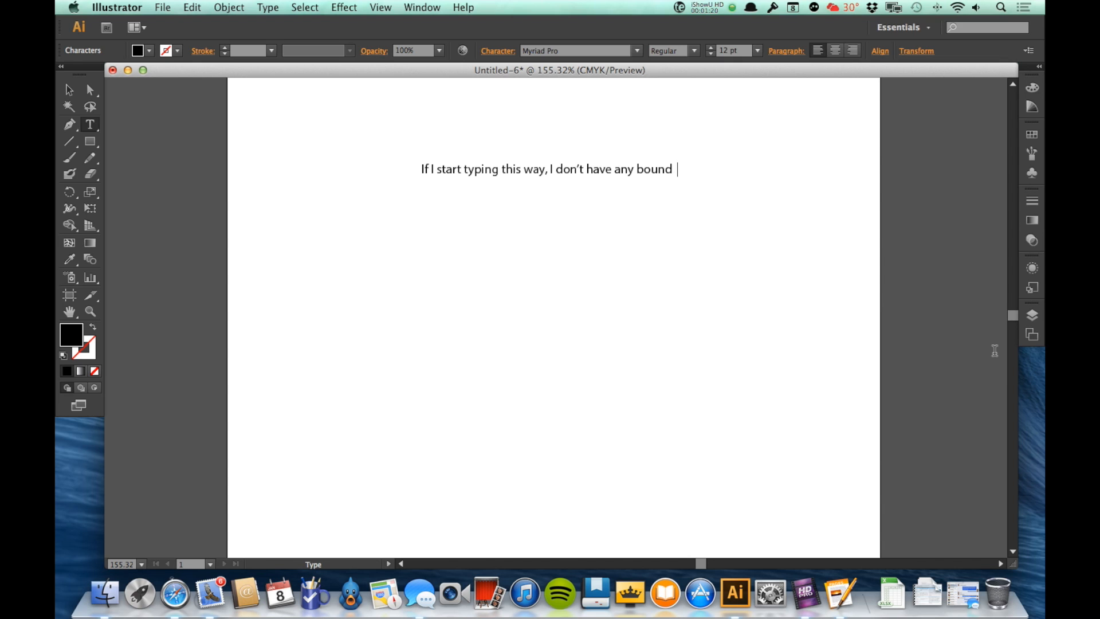
pyautogui.write('s for my type.')
pyautogui.press('Escape')
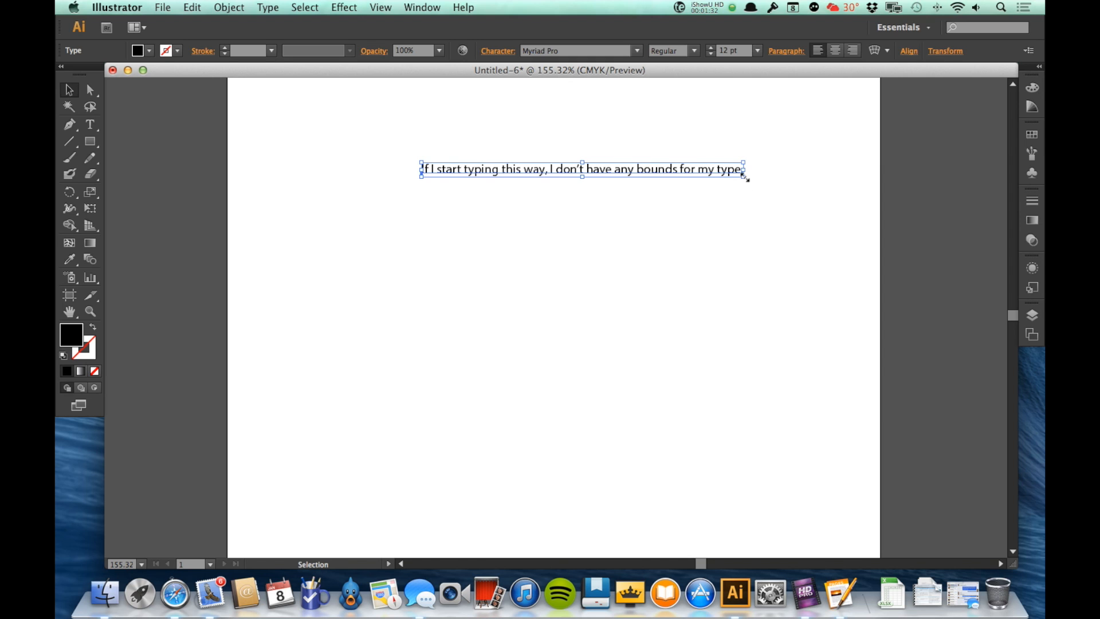
# Scale the point text up to about 15.18 pt by dragging its corner handle, then delete the text object.
pyautogui.moveTo(744, 177); pyautogui.dragTo(839, 318)
pyautogui.press('super+z')
pyautogui.moveTo(745, 177); pyautogui.dragTo(828, 240)
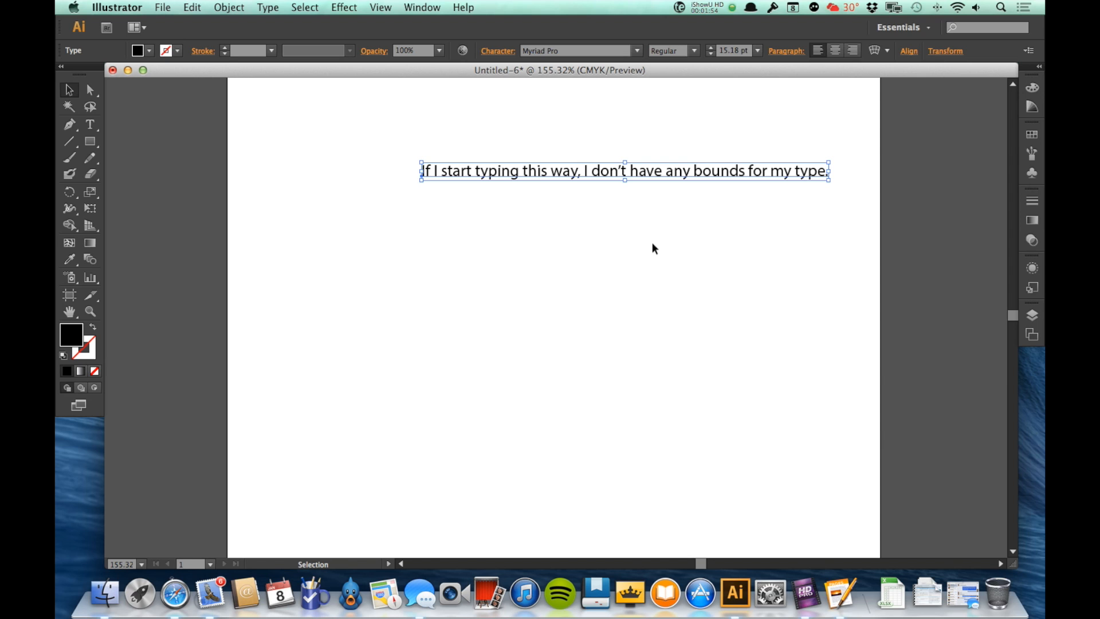
pyautogui.press('Delete')
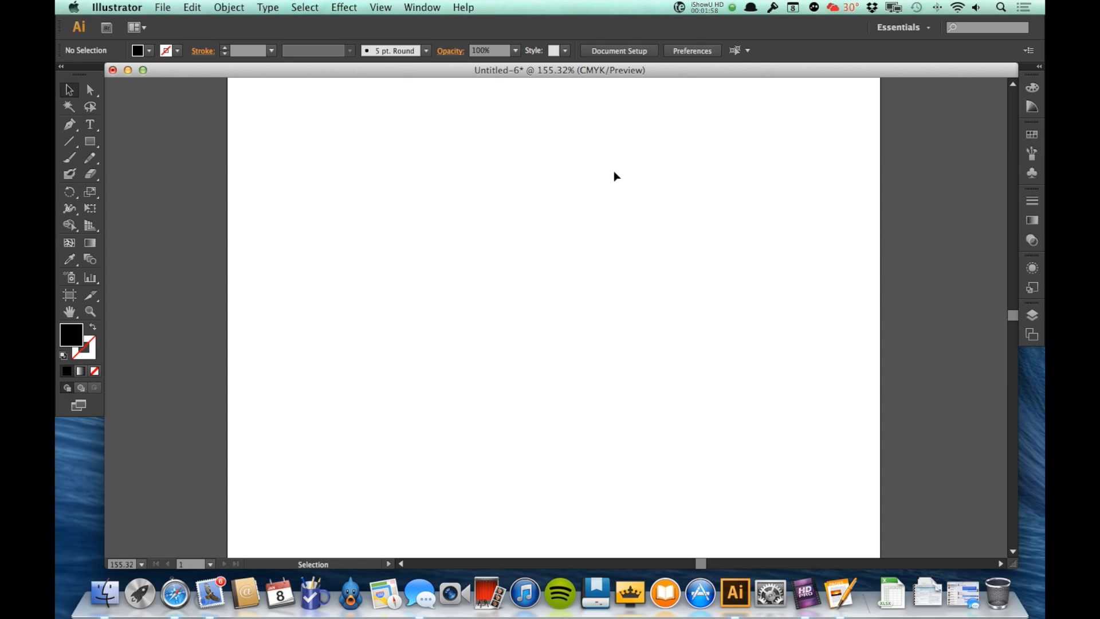
# Drag out an area type frame and enter "Now, when I type, the type is held within a specific boundary.".
pyautogui.press('t')
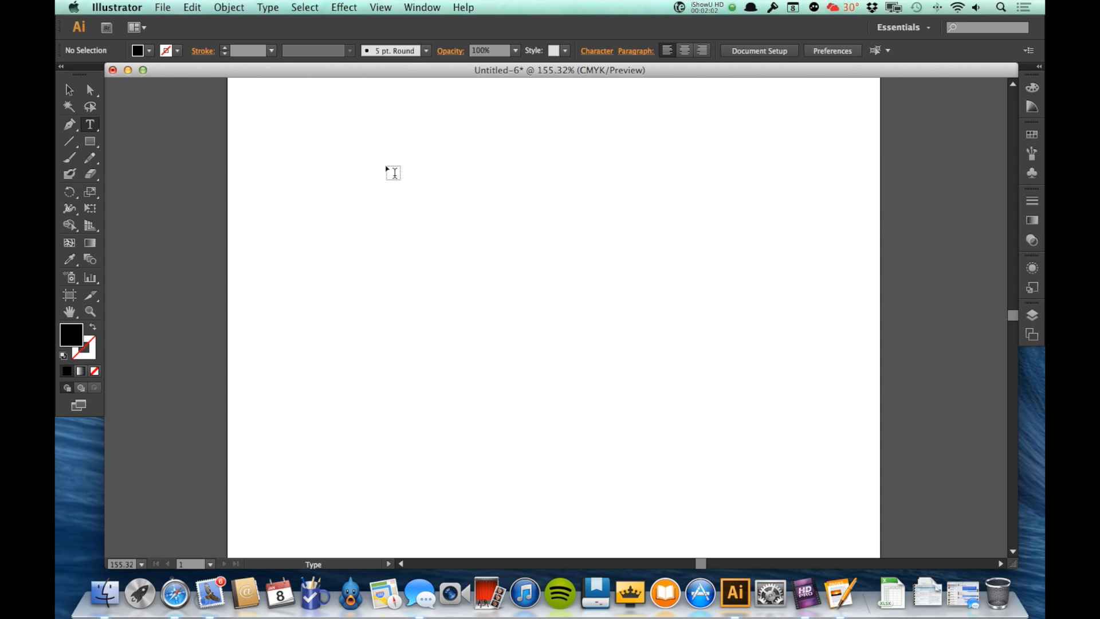
pyautogui.moveTo(385, 165); pyautogui.dragTo(584, 313)
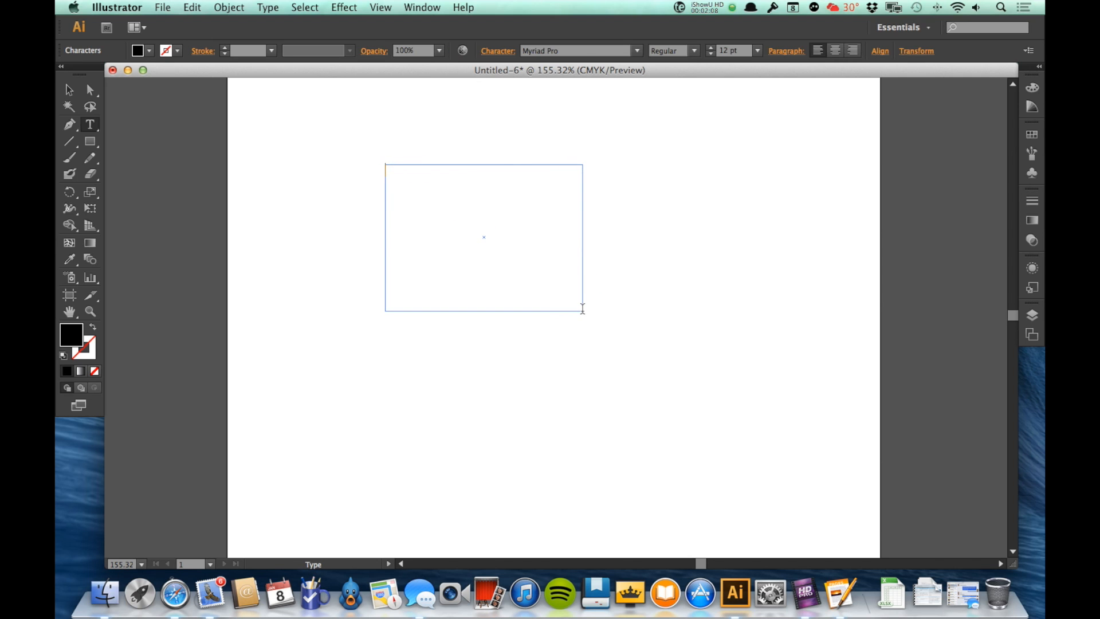
pyautogui.write('Now, when I type, the')
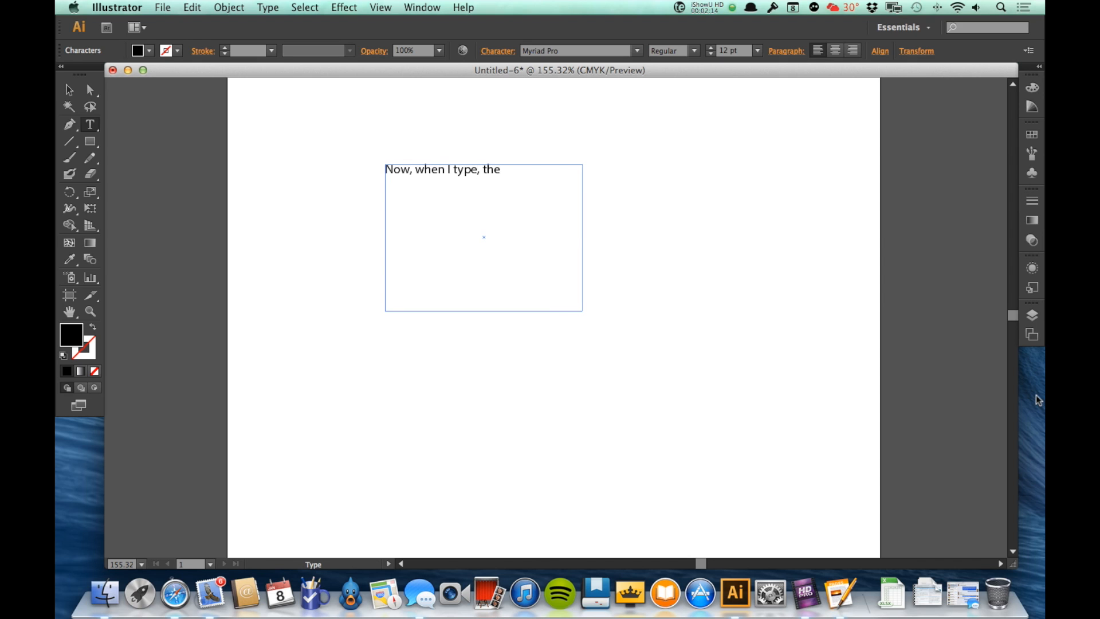
pyautogui.write(' type is held withing a')
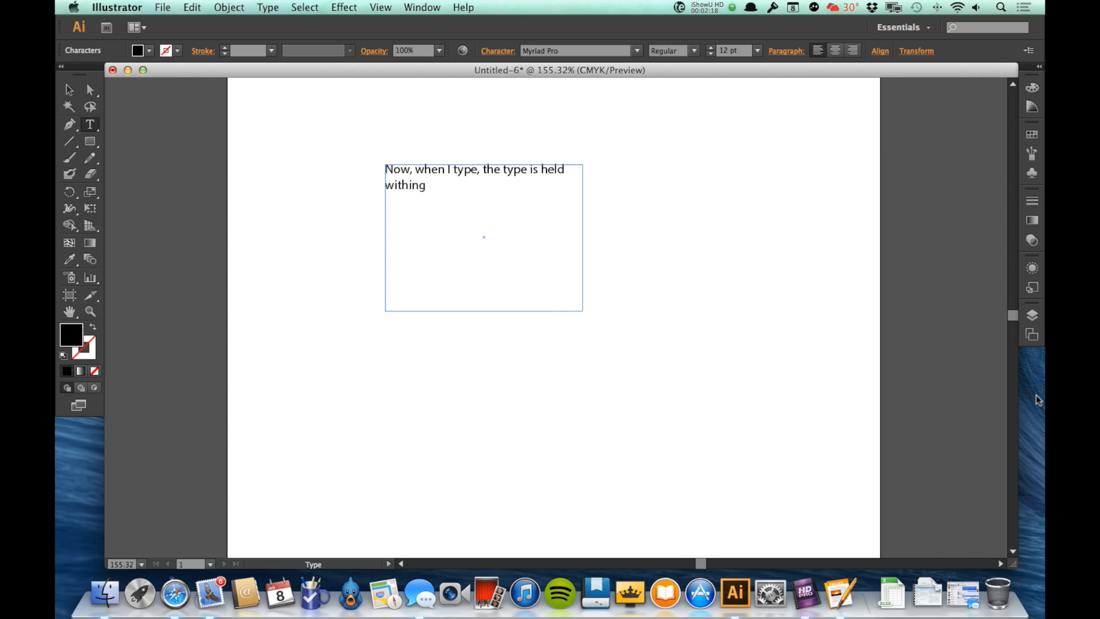
pyautogui.press('BackSpace')
pyautogui.press('BackSpace')
pyautogui.press('BackSpace')
pyautogui.write('a specifc')
pyautogui.press('BackSpace')
pyautogui.write('ic boundary.')
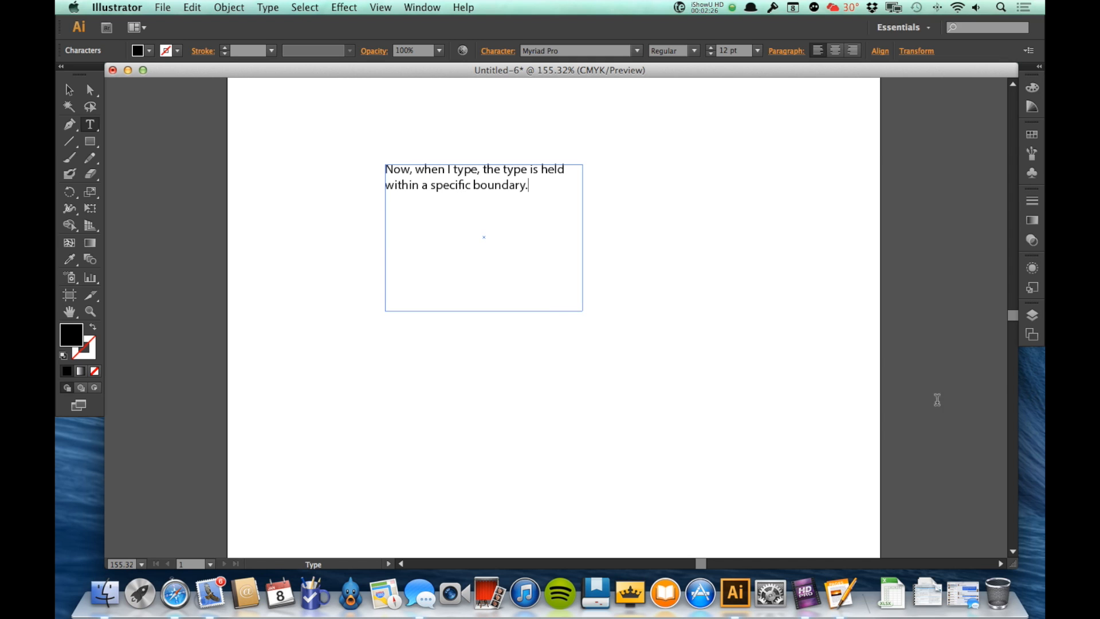
pyautogui.press('Escape')
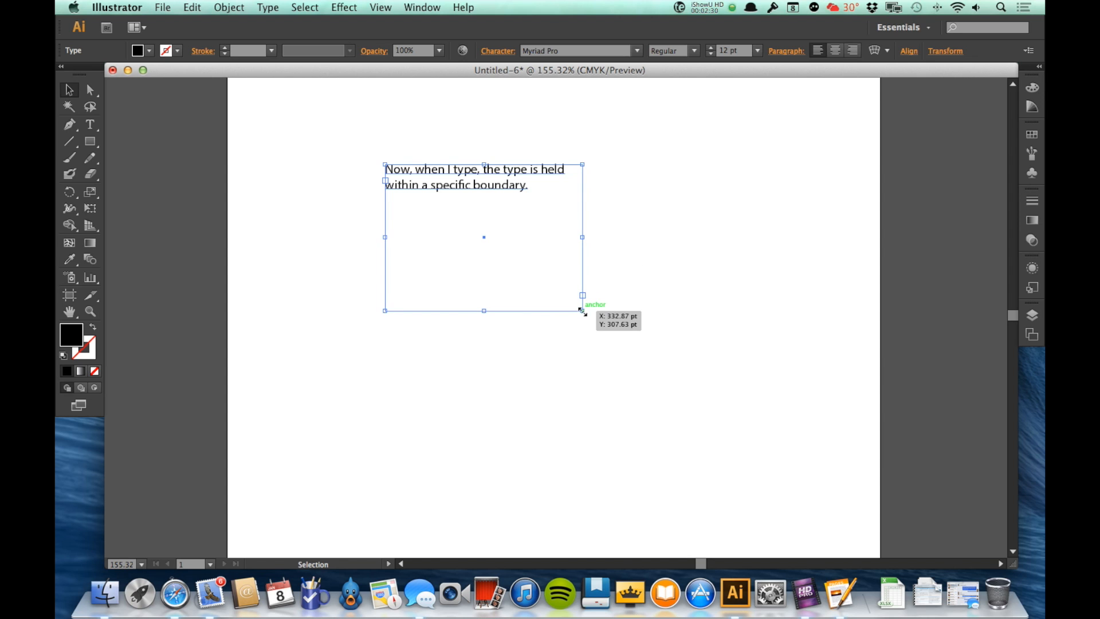
# Resize the area text frame by its corner handle to reflow the text, then delete the area text.
pyautogui.moveTo(583, 311); pyautogui.dragTo(646, 330)
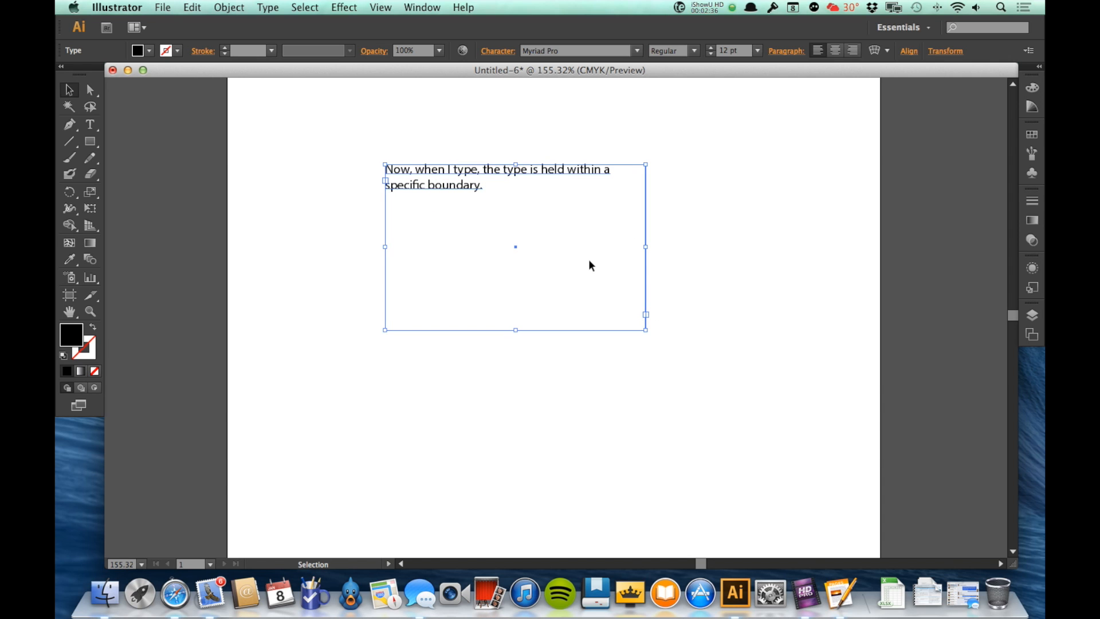
pyautogui.moveTo(644, 330); pyautogui.dragTo(484, 204)
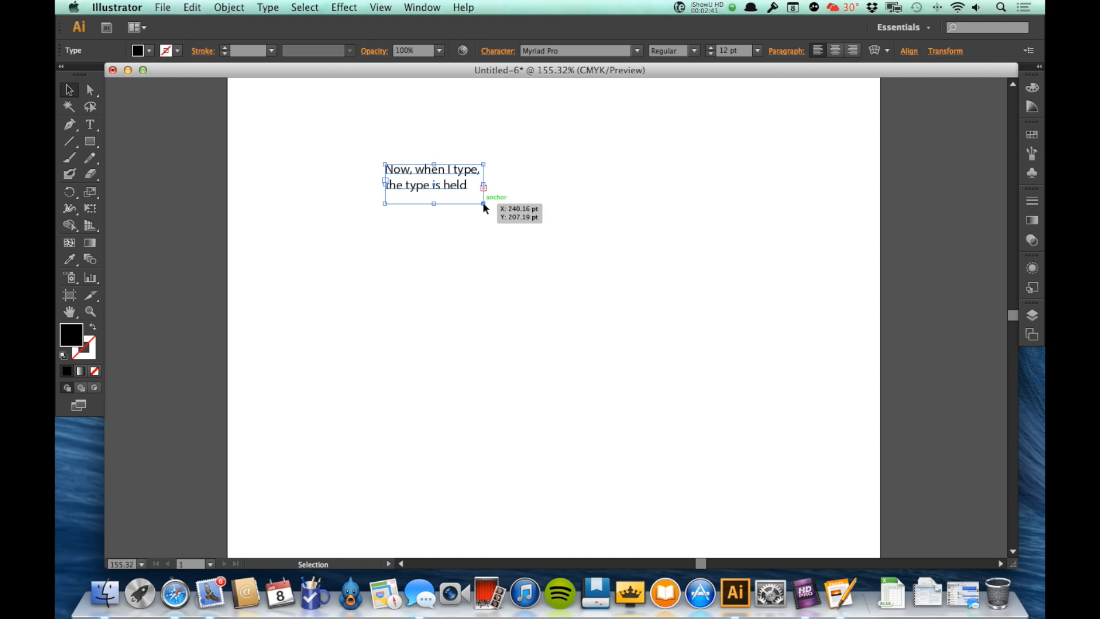
pyautogui.click(528, 194)
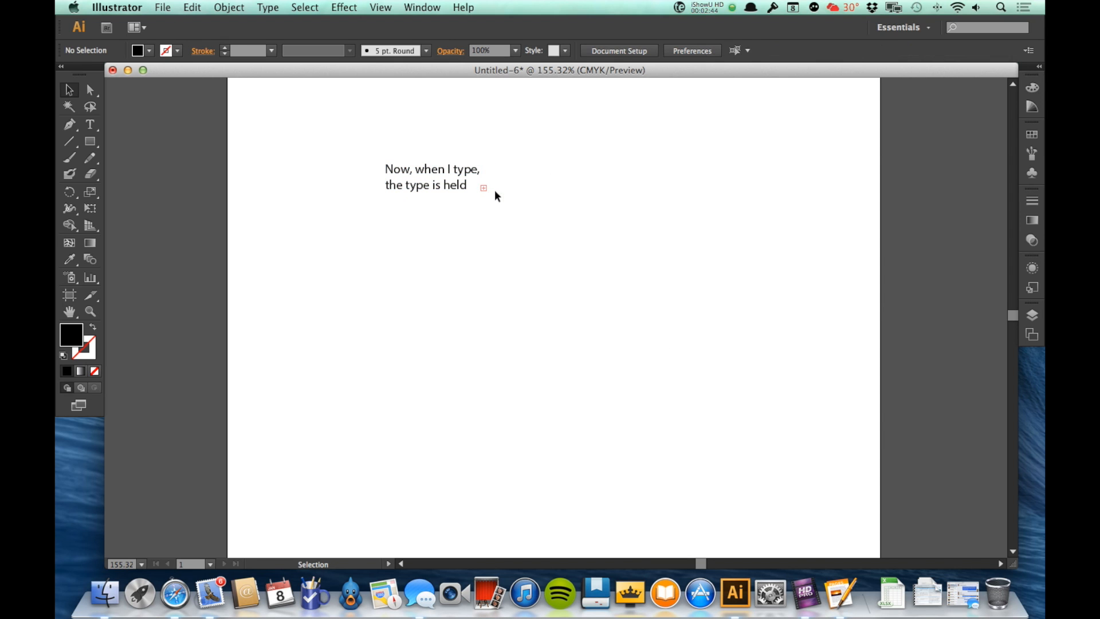
pyautogui.click(451, 181)
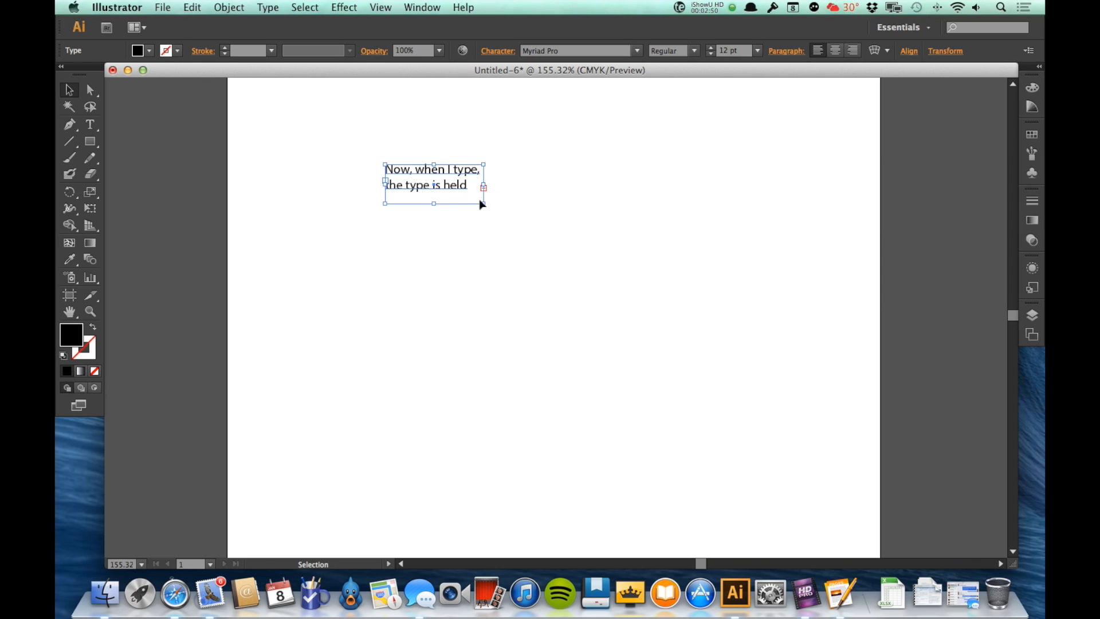
pyautogui.moveTo(483, 202); pyautogui.dragTo(529, 243)
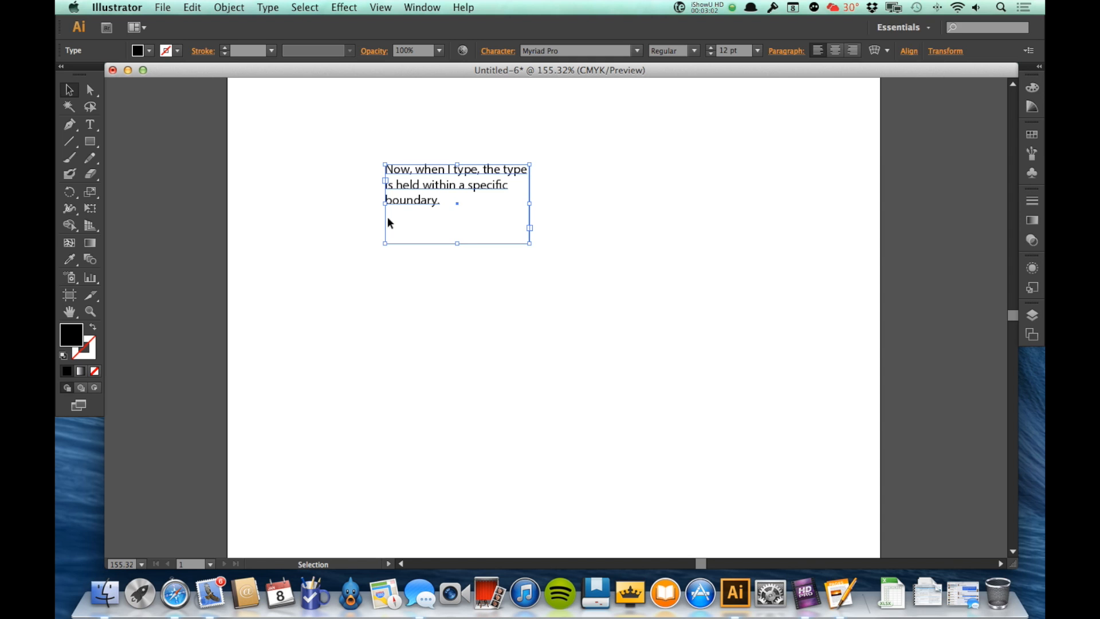
pyautogui.click(421, 196)
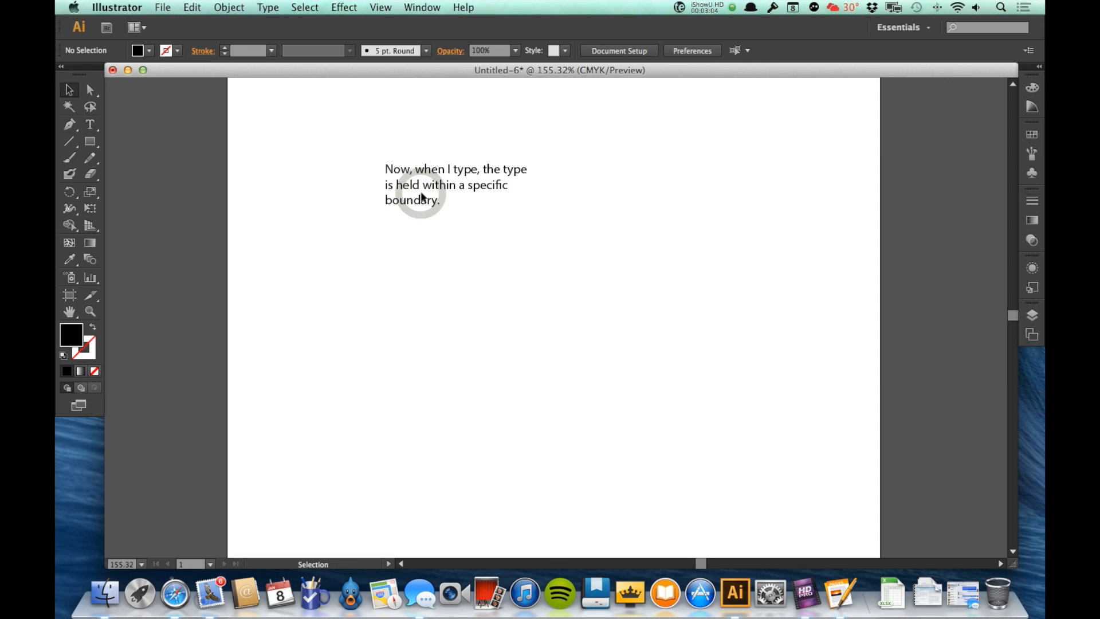
pyautogui.click(421, 195)
pyautogui.press('Delete')
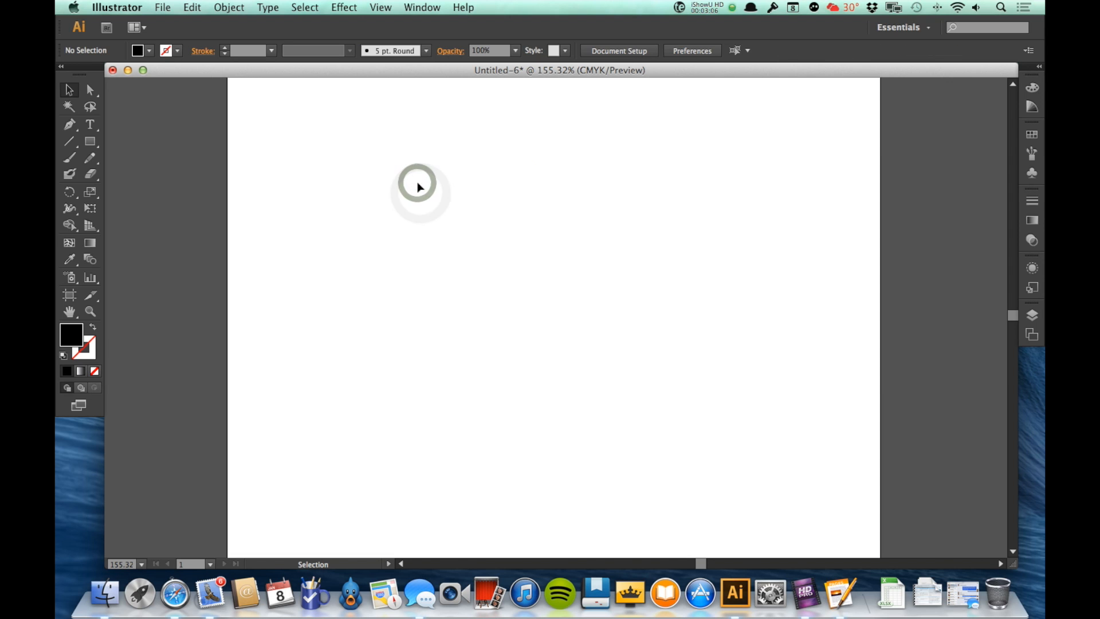
# Draw a circle in the middle of the artboard with the Ellipse tool.
pyautogui.press('l')
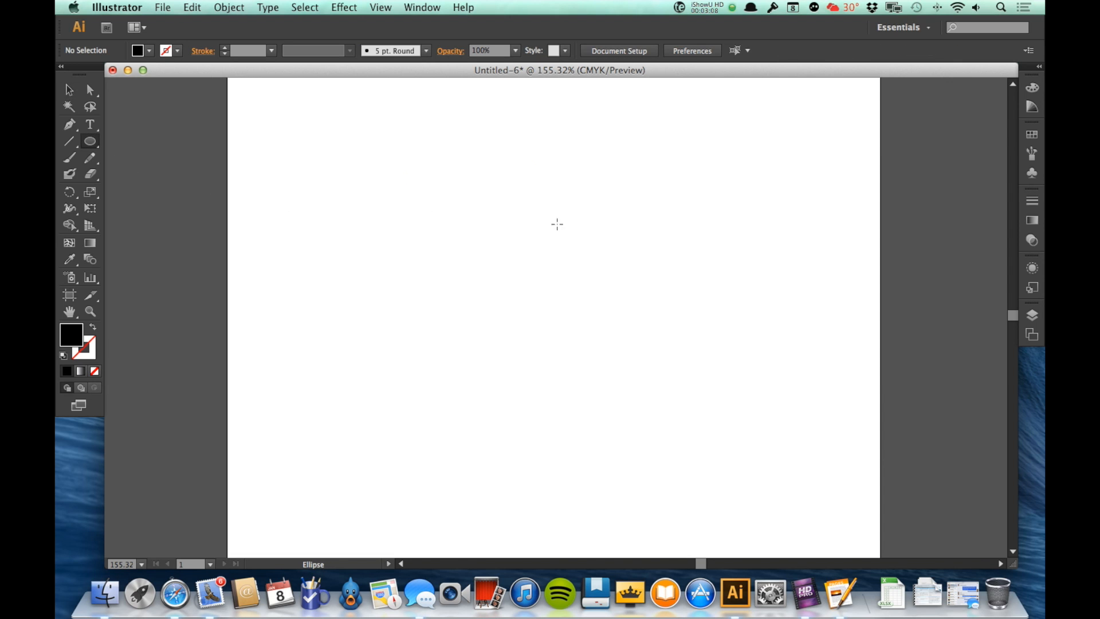
pyautogui.click(507, 209)
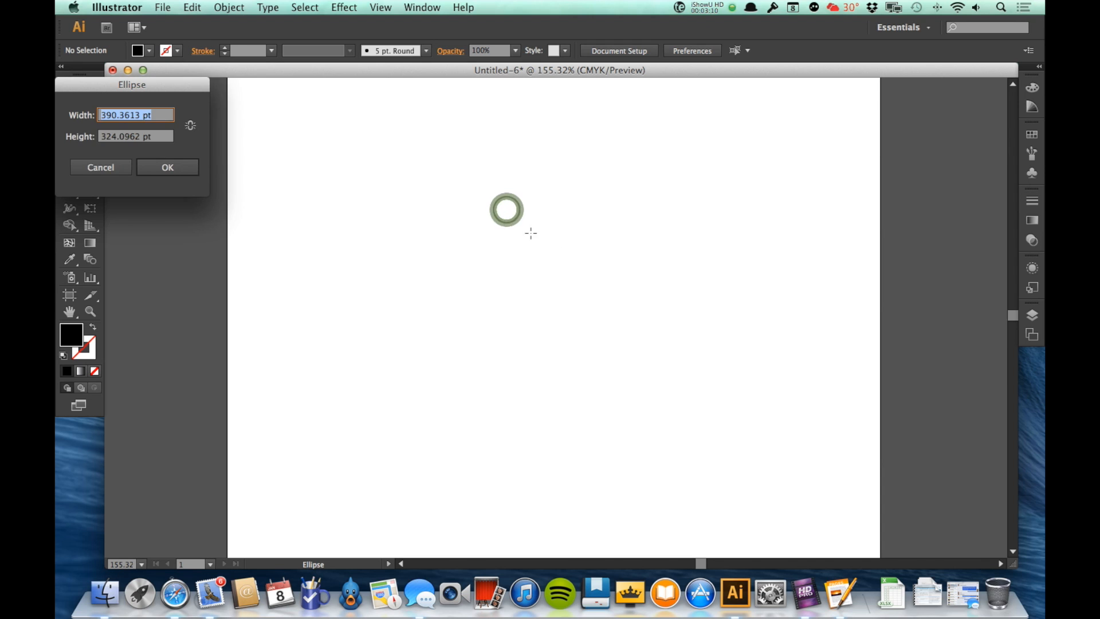
pyautogui.press('Escape')
pyautogui.moveTo(497, 207); pyautogui.dragTo(646, 360)
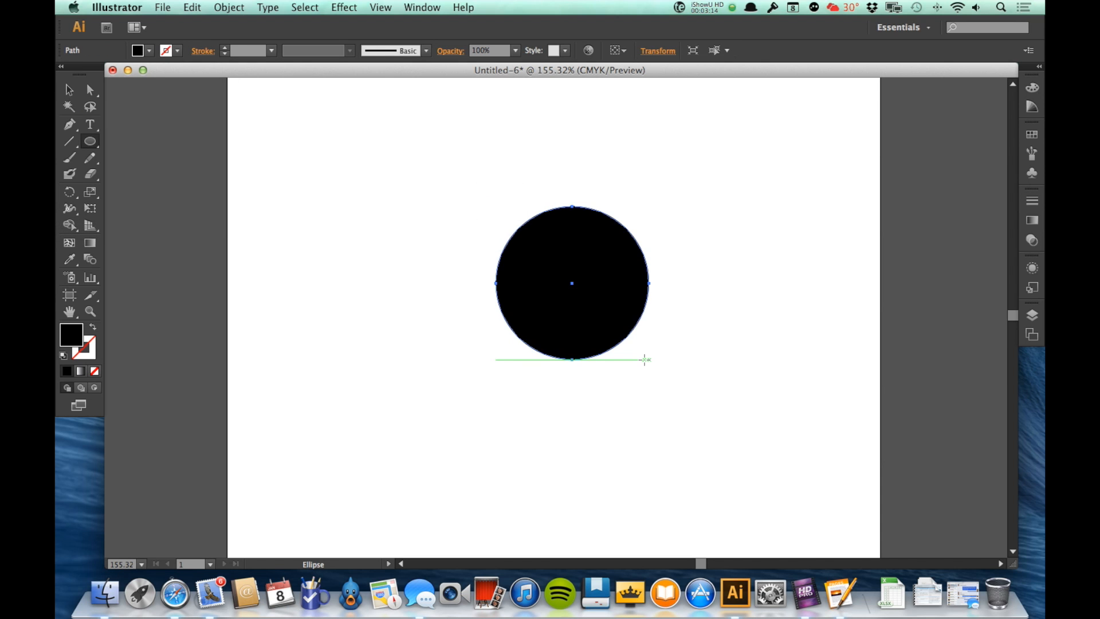
# Turn the circle into area type with the Area Type Tool and enter "And this turns my circle into a text box.".
pyautogui.click(86, 125)
pyautogui.moveTo(86, 126); pyautogui.dragTo(155, 141)
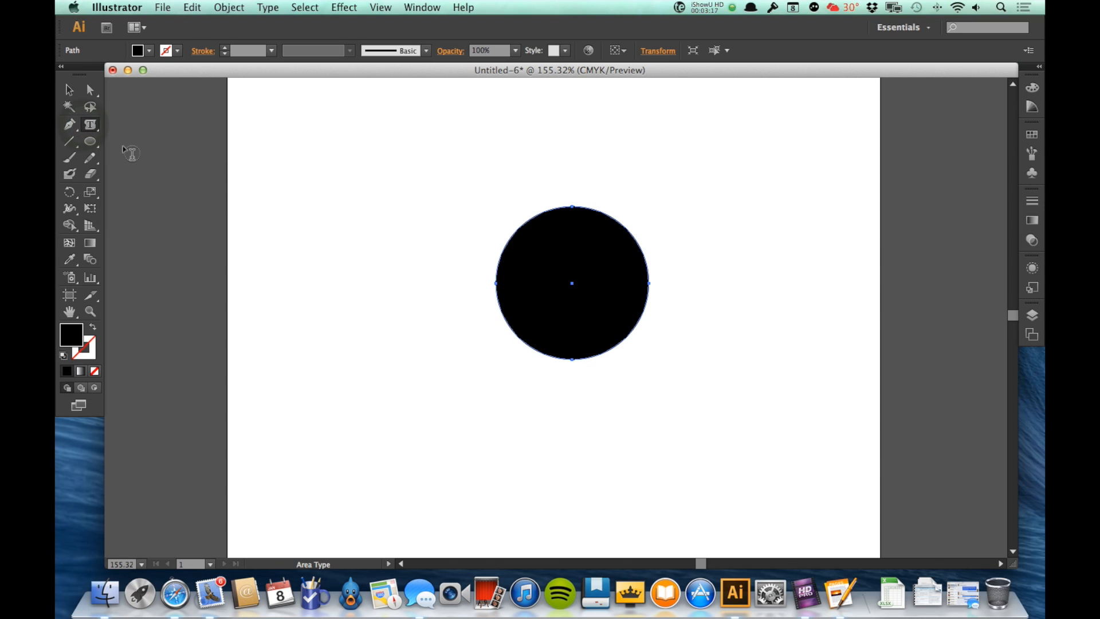
pyautogui.click(548, 221)
pyautogui.write('And this')
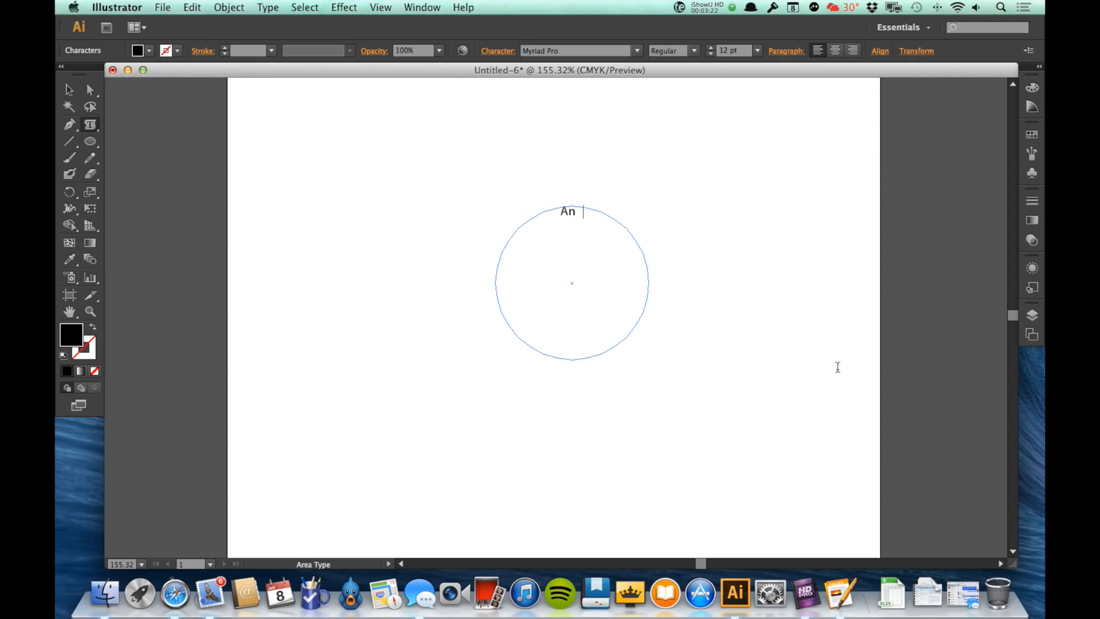
pyautogui.write('turns')
pyautogui.press('BackSpace')
pyautogui.press('BackSpace')
pyautogui.write('ns my circle into a text box.')
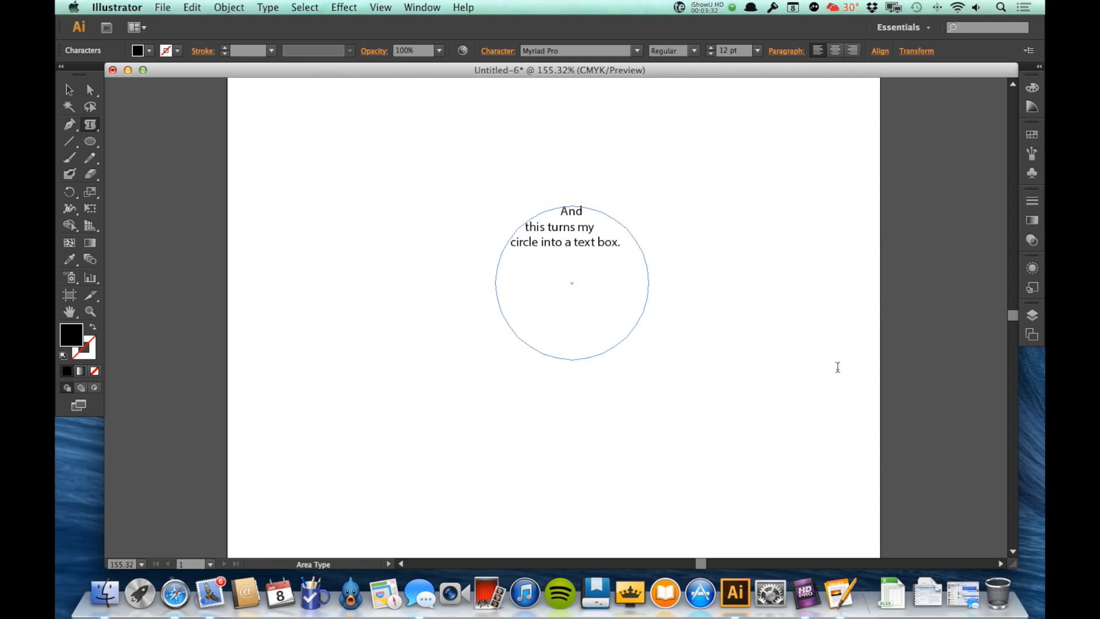
pyautogui.press('Escape')
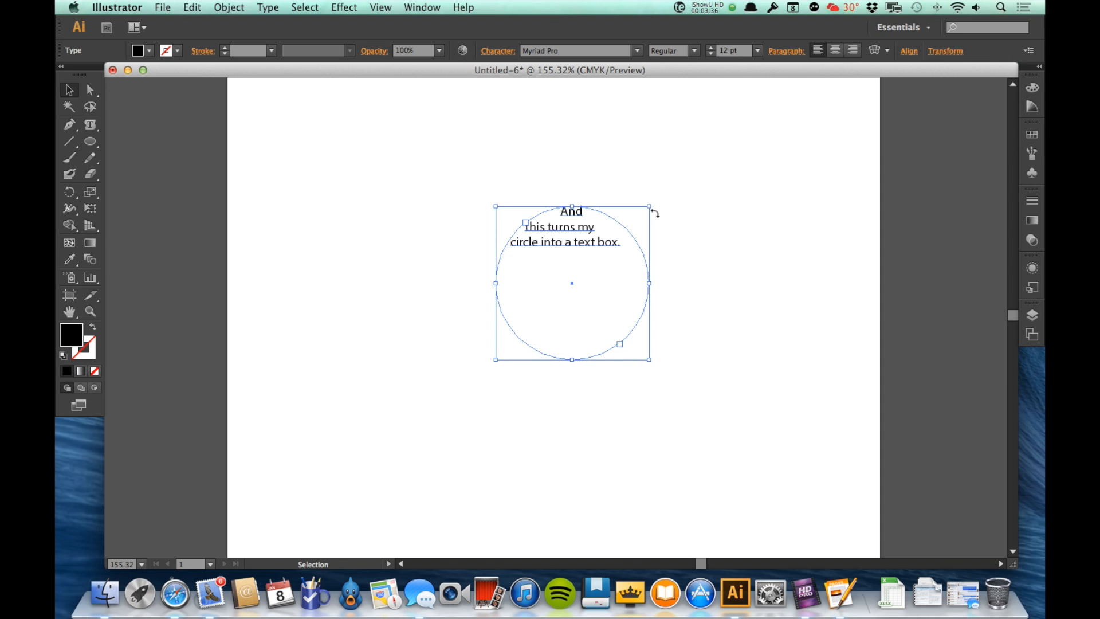
# Reshape the circular text box into a taller ellipse and move it down and right, then delete it.
pyautogui.moveTo(649, 206); pyautogui.dragTo(611, 151)
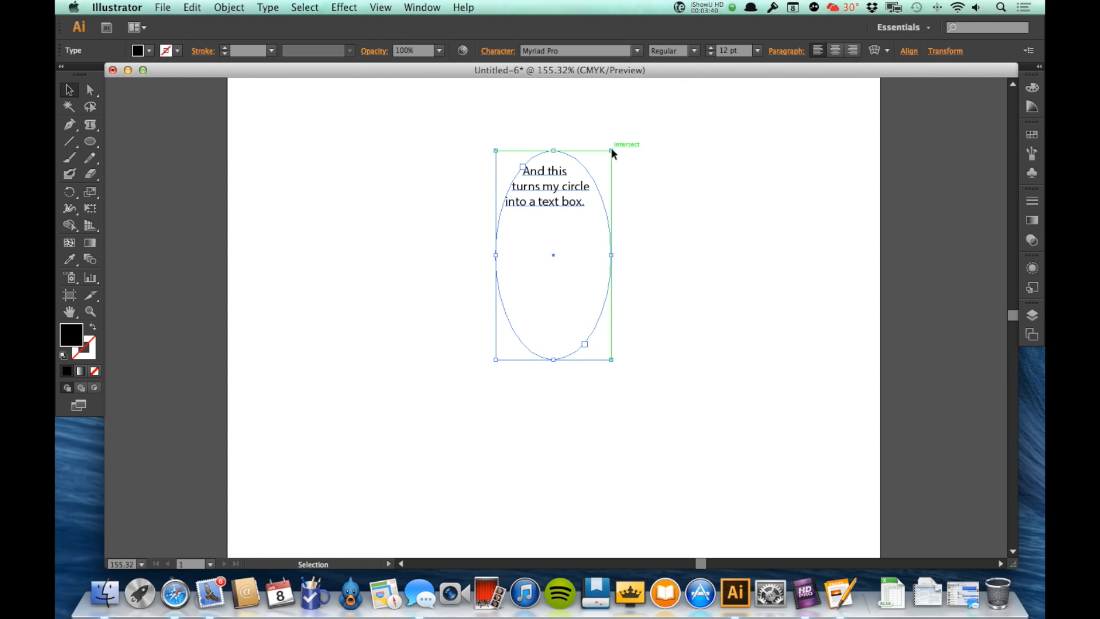
pyautogui.moveTo(611, 256); pyautogui.dragTo(749, 298)
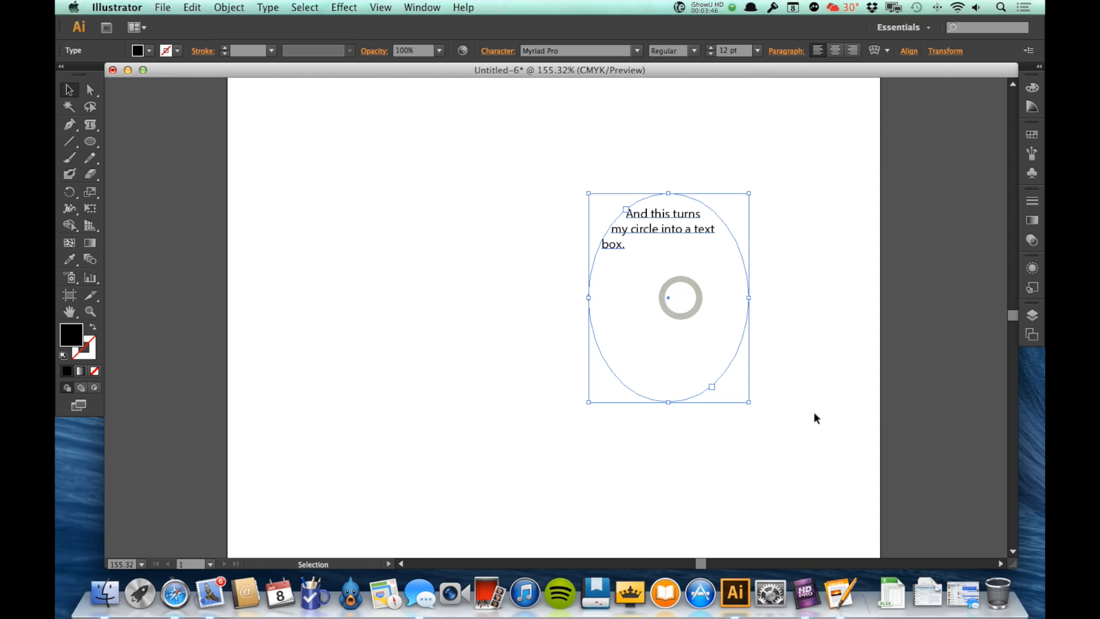
pyautogui.press('Delete')
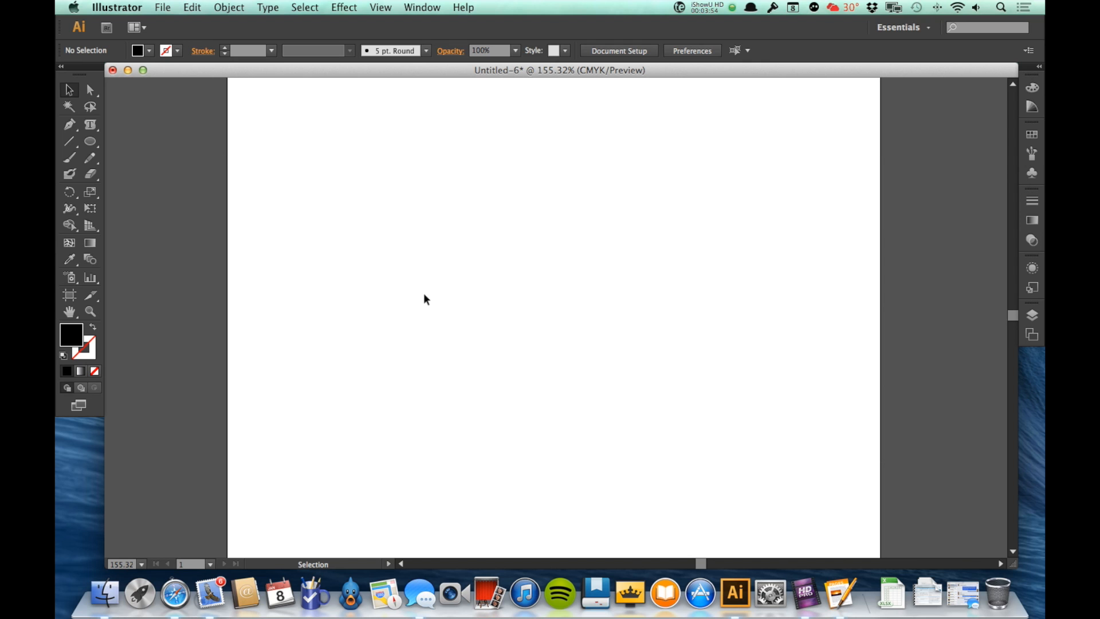
# Draw a closed curved four-point shape with the Pen tool.
pyautogui.press('p')
pyautogui.moveTo(417, 245); pyautogui.dragTo(440, 213)
pyautogui.moveTo(547, 206); pyautogui.dragTo(569, 322)
pyautogui.moveTo(521, 302); pyautogui.dragTo(479, 422)
pyautogui.moveTo(442, 343); pyautogui.dragTo(397, 350)
pyautogui.click(418, 245)
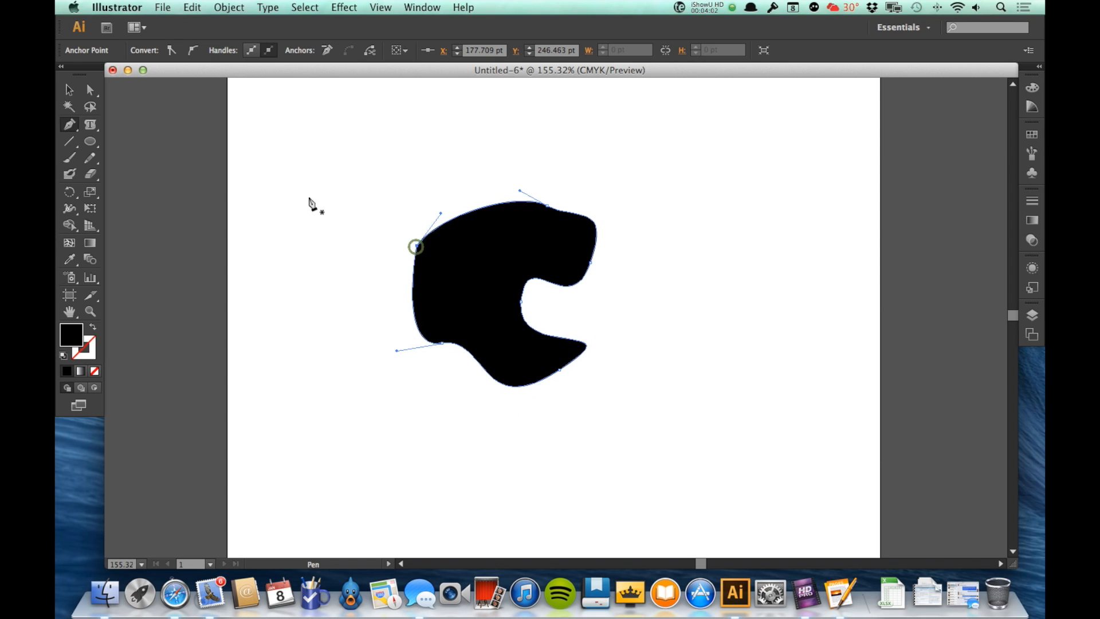
# Turn the pen shape into area type with the Area Type Tool and enter "Now that random shape is my texbox.".
pyautogui.click(90, 125)
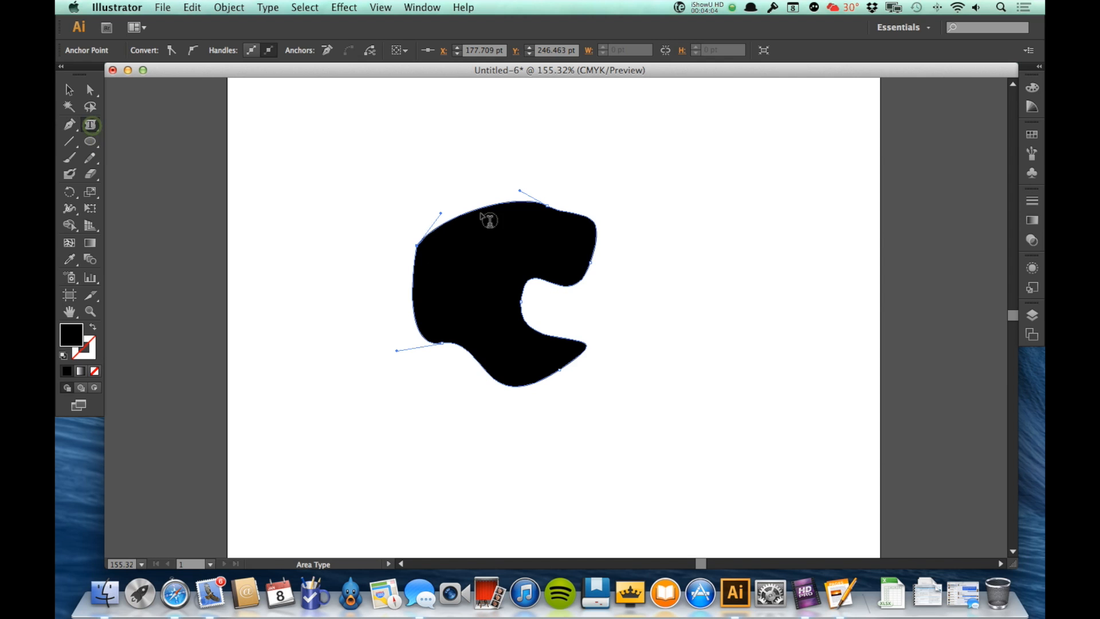
pyautogui.click(459, 224)
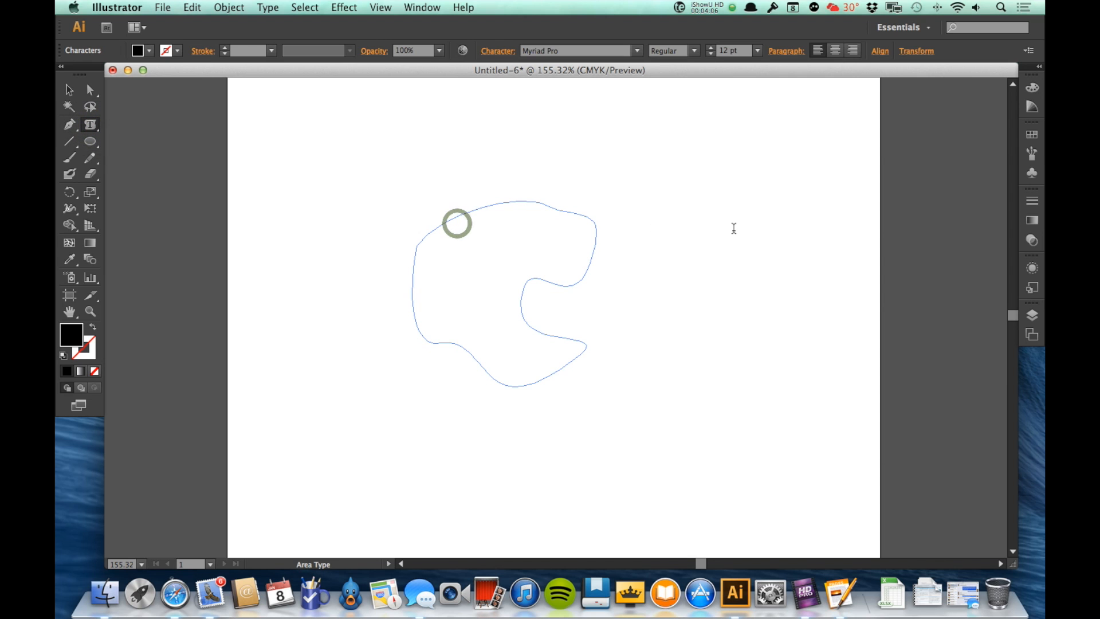
pyautogui.write('Now that randon')
pyautogui.write(' shap')
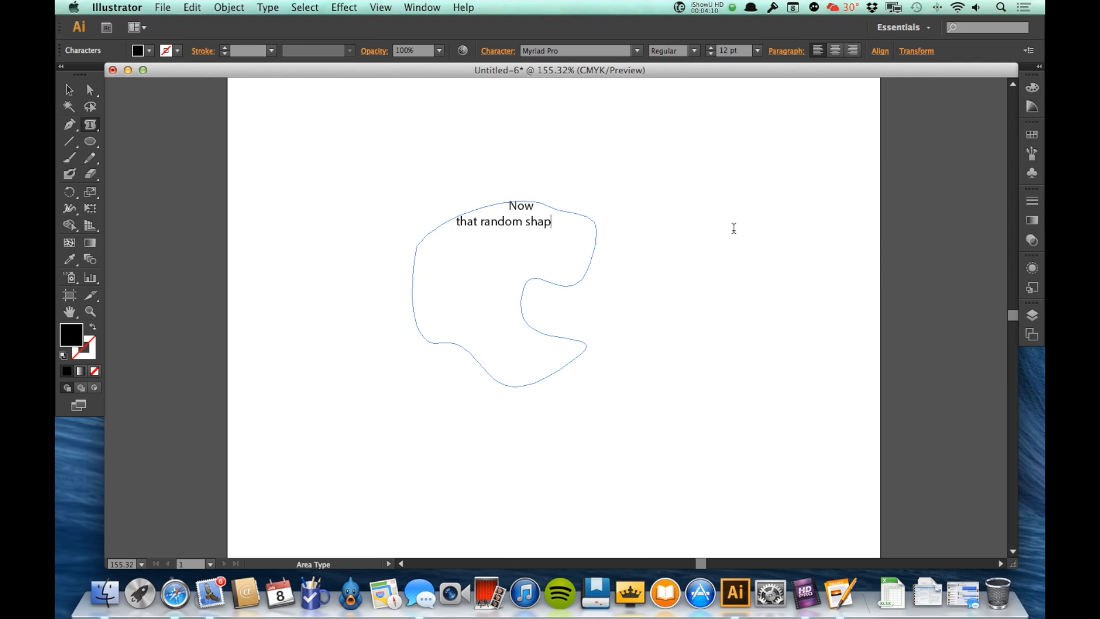
pyautogui.write('e is my te')
pyautogui.press('Escape')
pyautogui.click(649, 332)
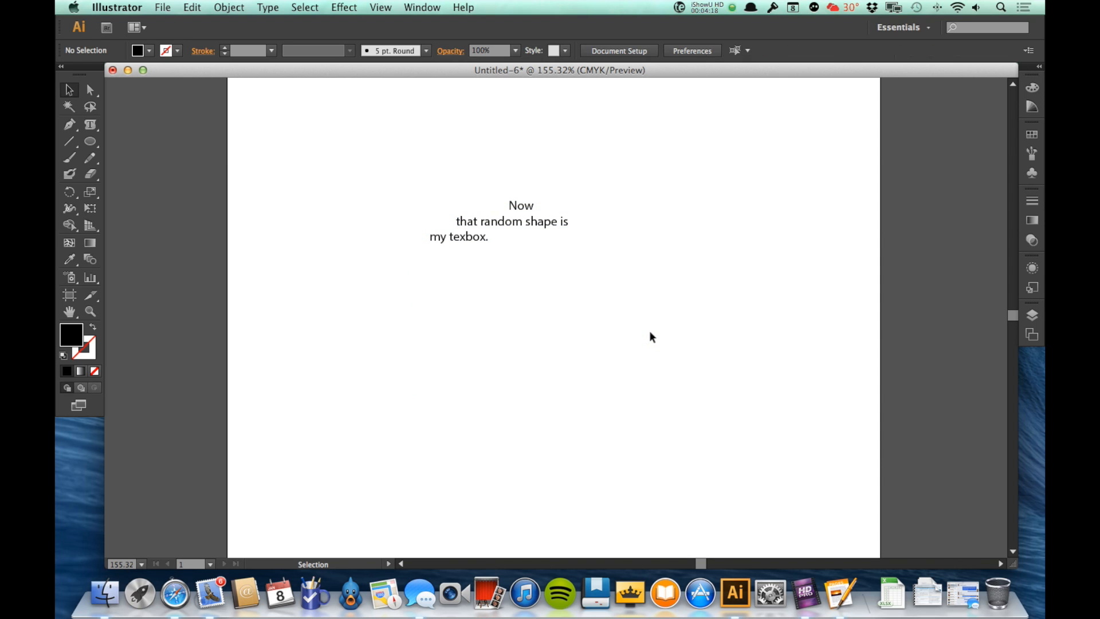
# Select the shape text box and delete it.
pyautogui.click(527, 219)
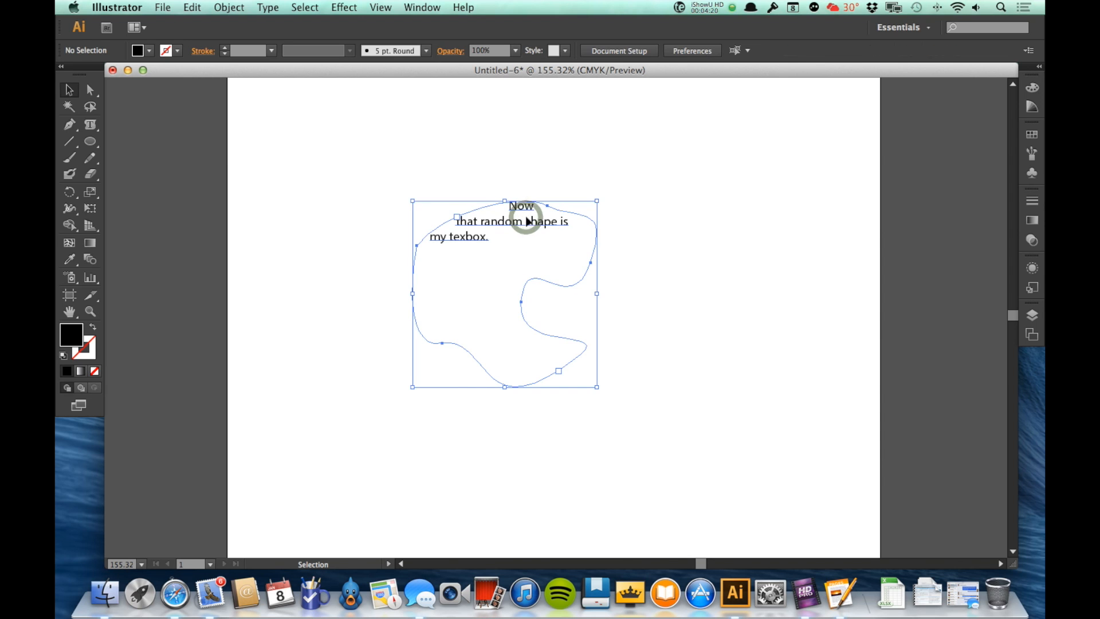
pyautogui.press('Delete')
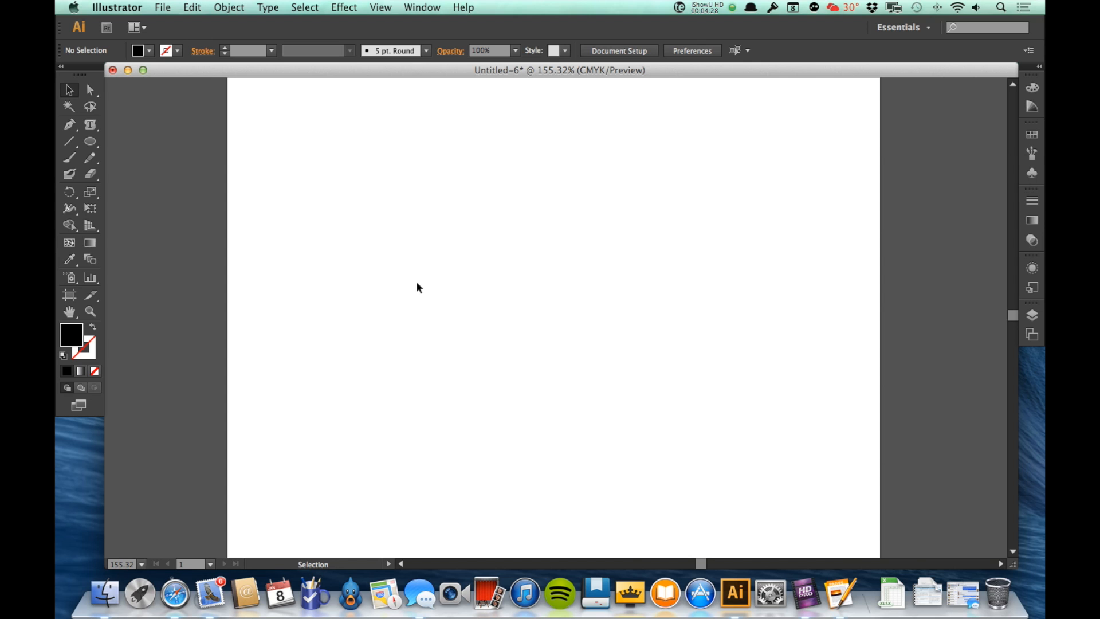
# Draw a wavy open curve across the upper artboard with the Pencil tool.
pyautogui.click(90, 157)
pyautogui.moveTo(382, 291)
pyautogui.mouseDown()
pyautogui.moveTo(409, 247)
pyautogui.moveTo(491, 262)
pyautogui.moveTo(605, 235)
pyautogui.mouseUp()
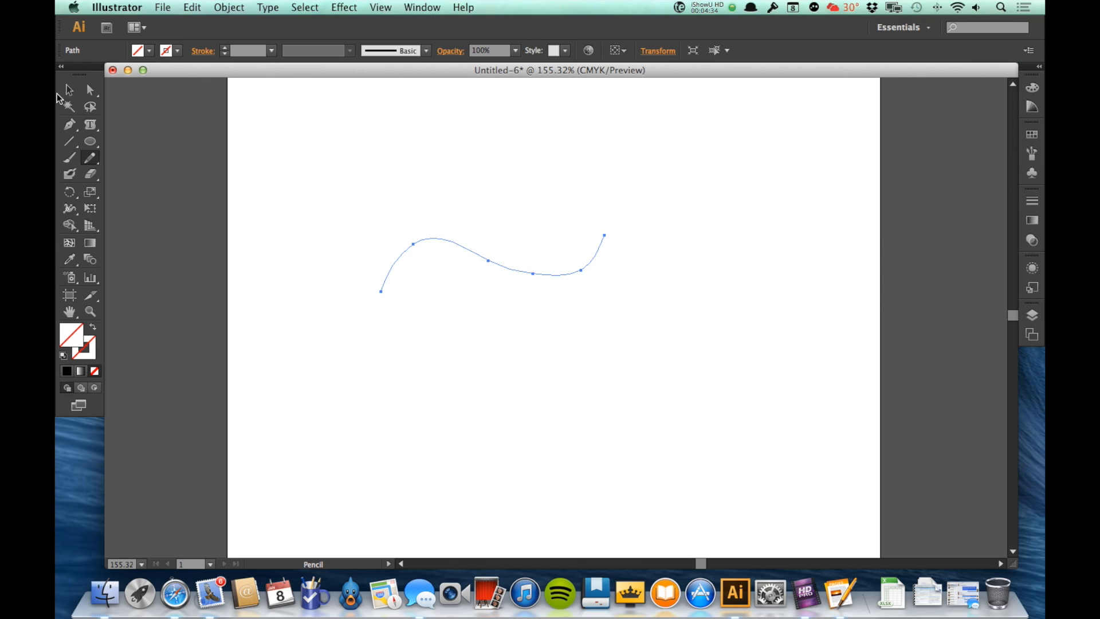
# Use the Type on a Path Tool on the curve to enter "And now, when I type, it stays on the path.".
pyautogui.click(88, 128)
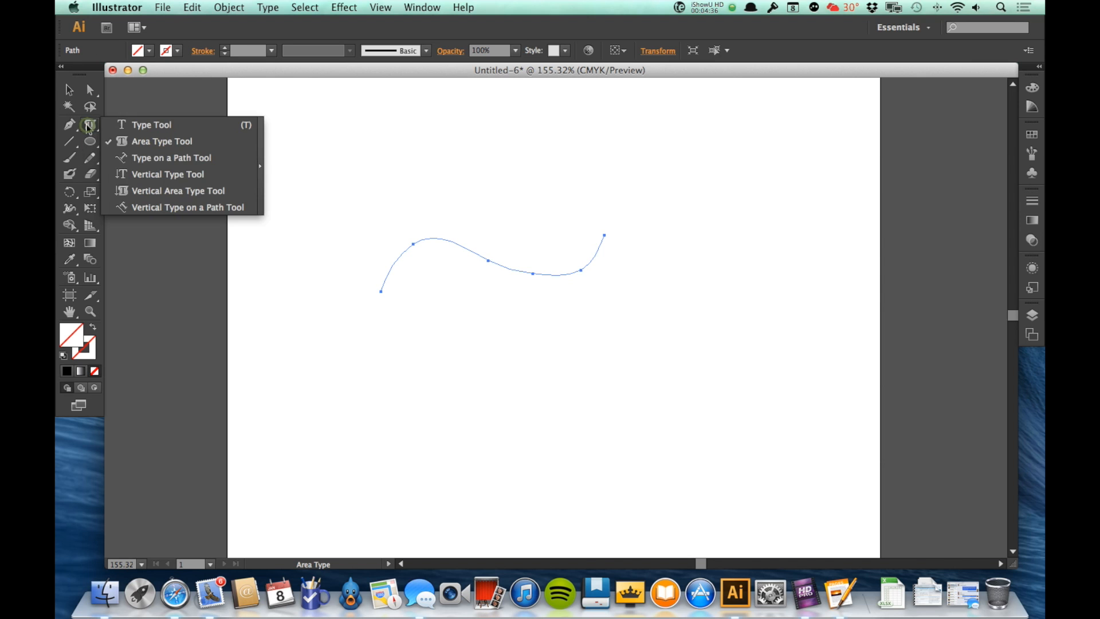
pyautogui.click(136, 163)
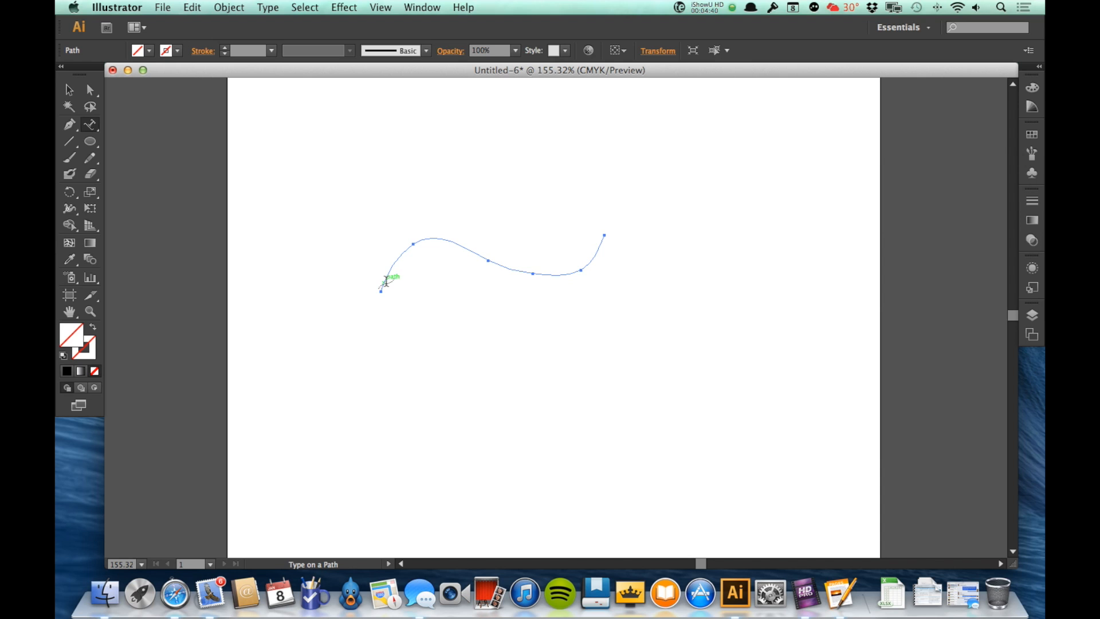
pyautogui.click(386, 281)
pyautogui.write('And now, wh')
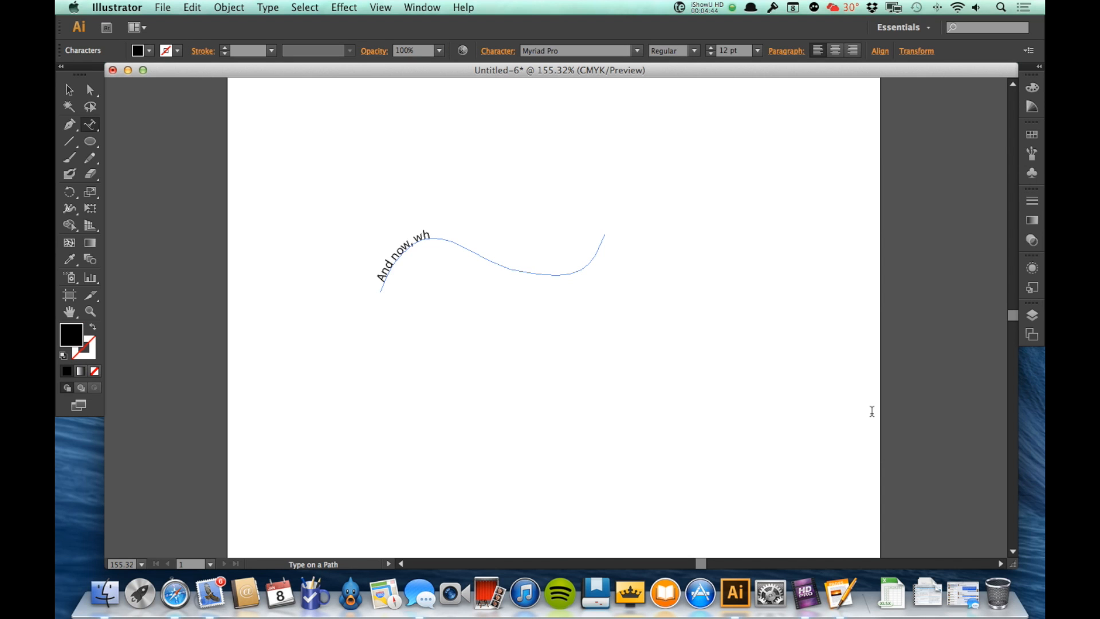
pyautogui.write('en I type, it stays on the pa')
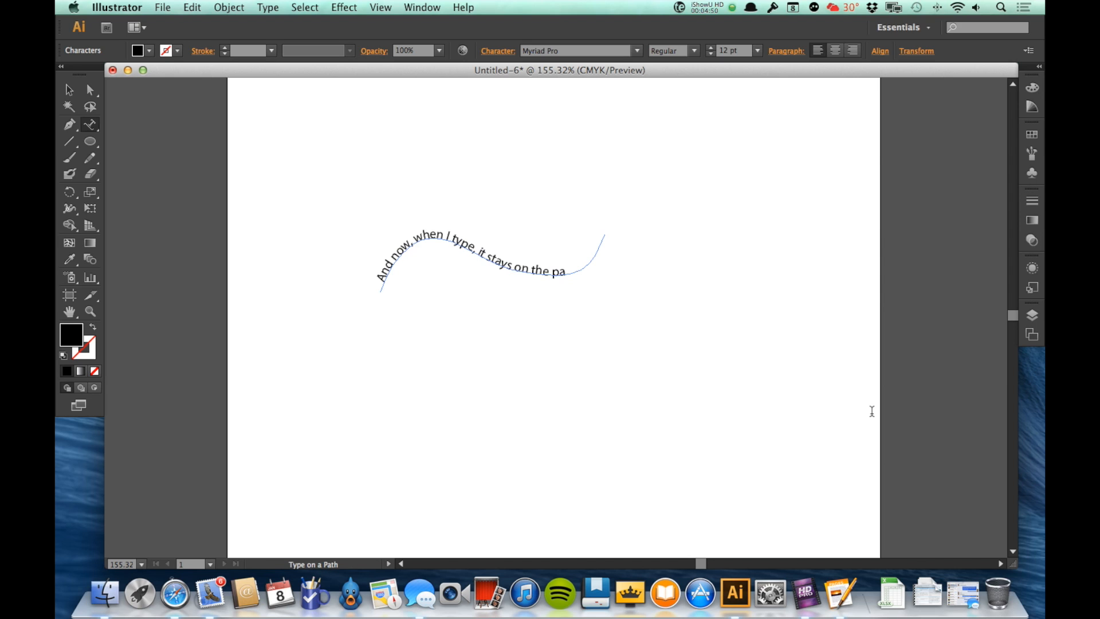
pyautogui.press('Escape')
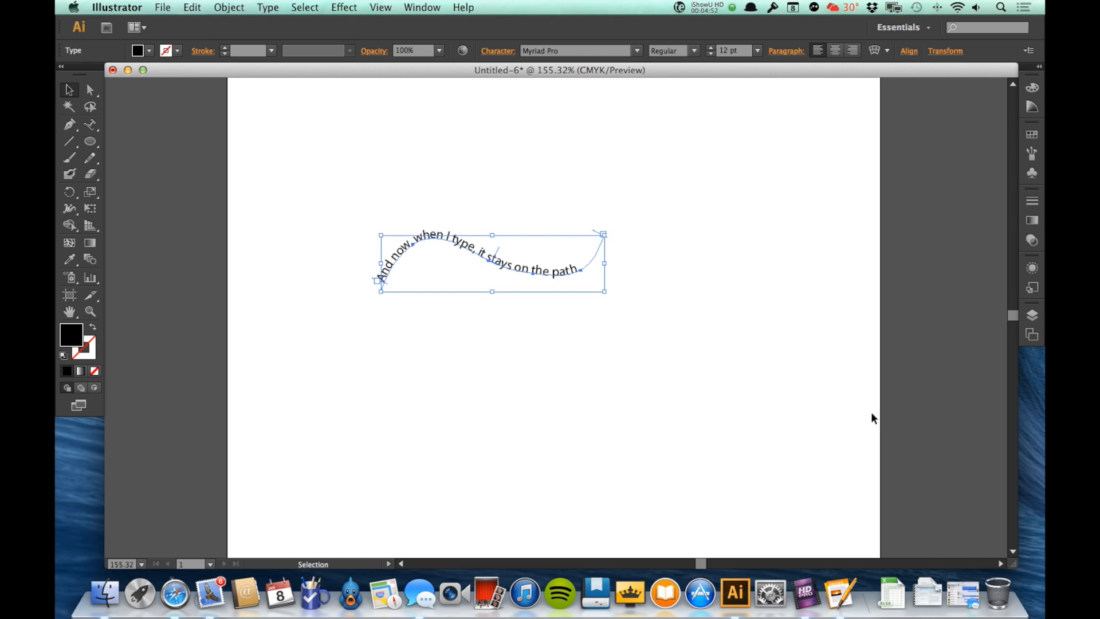
pyautogui.click(540, 363)
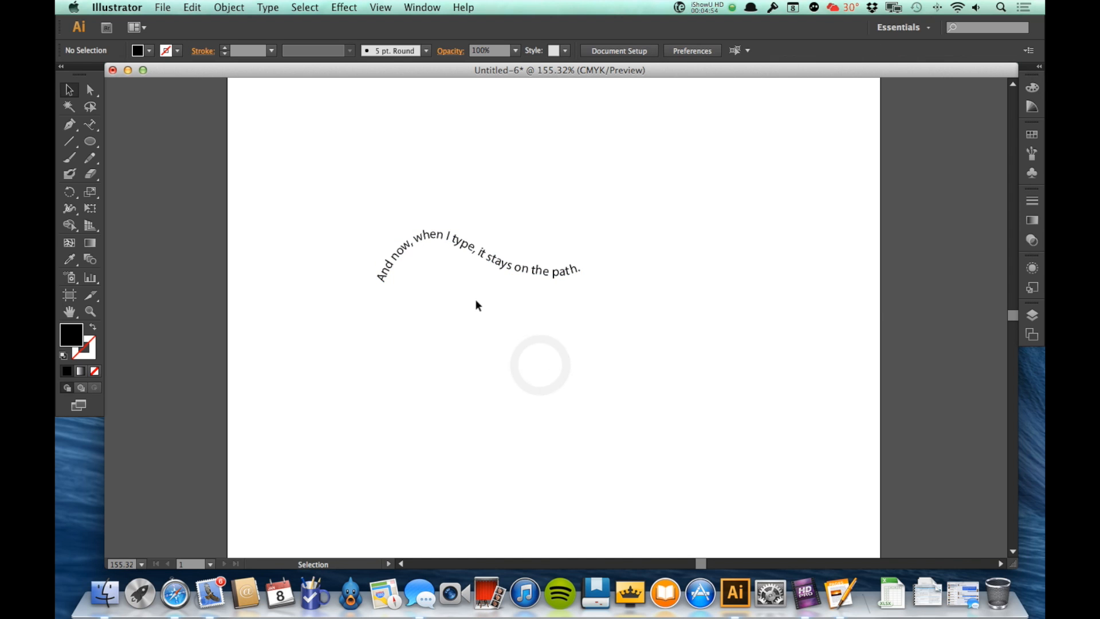
# Move the path text's start and end brackets to shift the text along the curve.
pyautogui.click(484, 257)
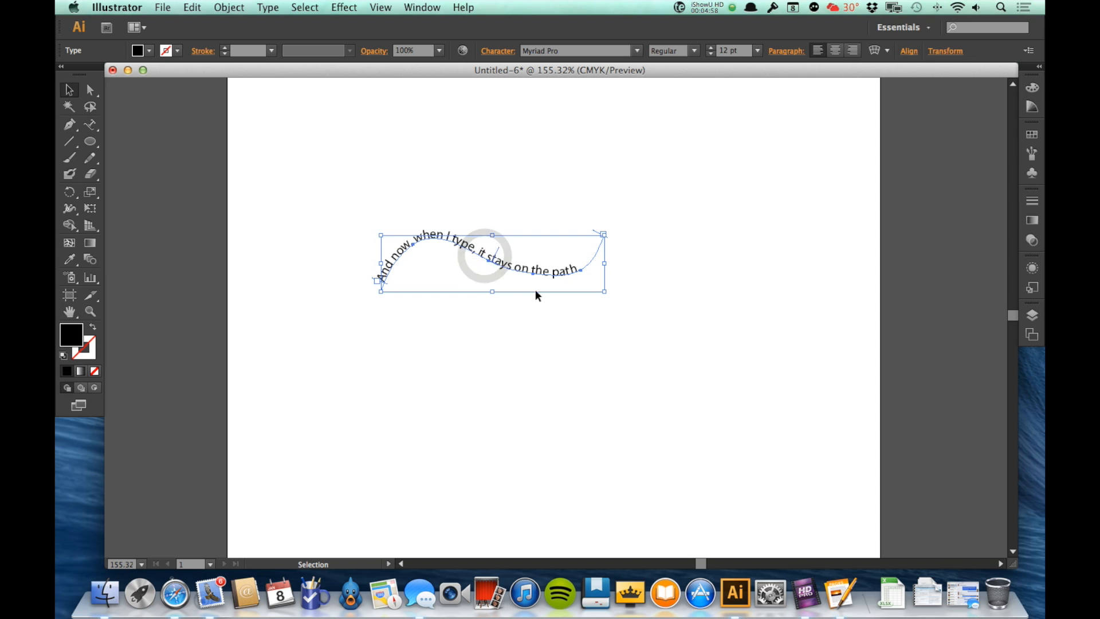
pyautogui.press('z')
pyautogui.moveTo(335, 189); pyautogui.dragTo(633, 343)
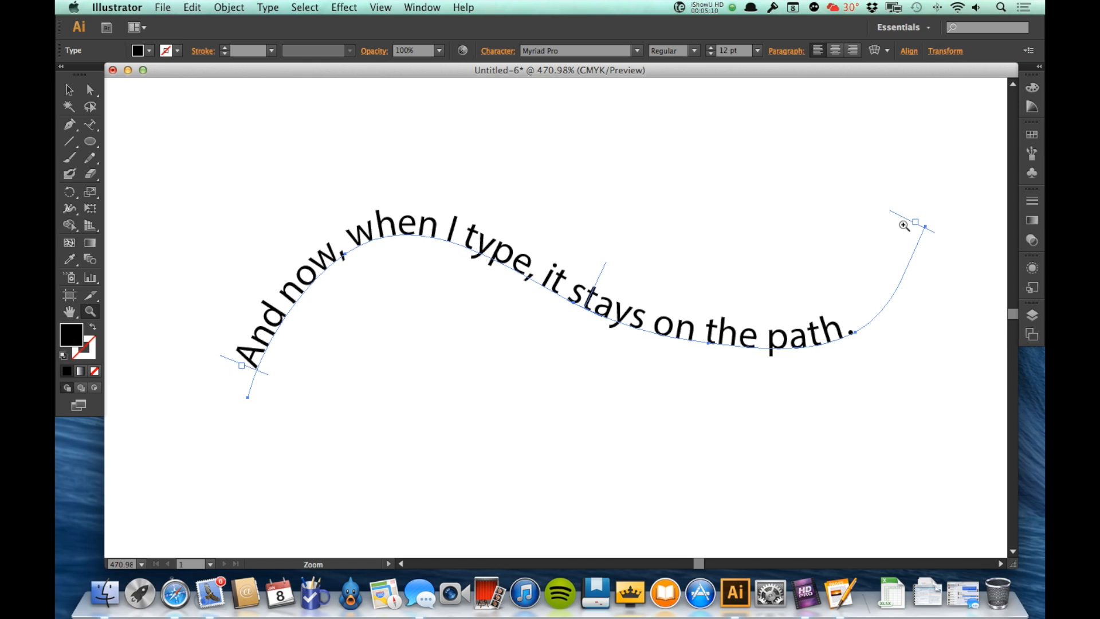
pyautogui.press('v')
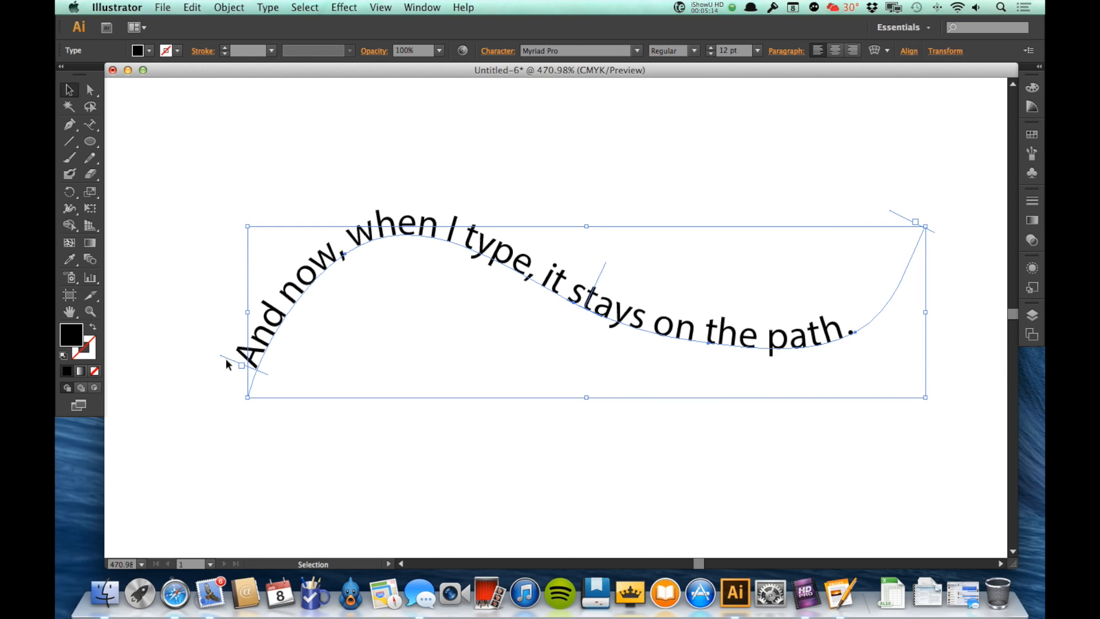
pyautogui.moveTo(225, 362); pyautogui.dragTo(277, 308)
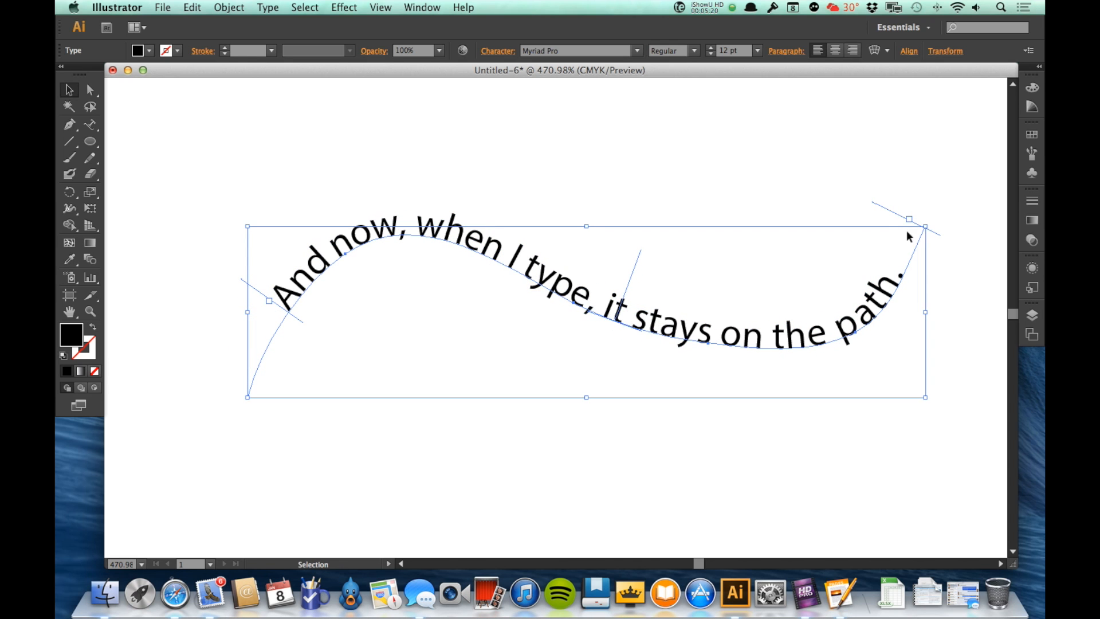
pyautogui.moveTo(893, 214)
pyautogui.mouseDown()
pyautogui.moveTo(861, 305)
pyautogui.moveTo(882, 231)
pyautogui.mouseUp()
pyautogui.moveTo(625, 274)
pyautogui.mouseDown()
pyautogui.moveTo(590, 267)
pyautogui.moveTo(634, 269)
pyautogui.moveTo(618, 274)
pyautogui.mouseUp()
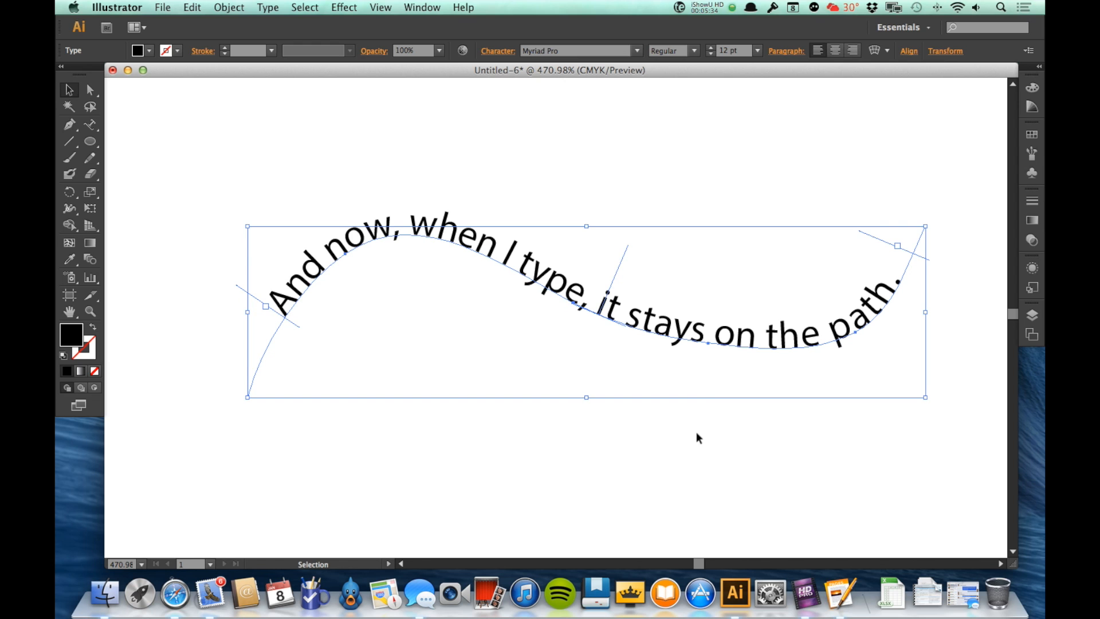
# Flip the path text to the opposite side of the curve, then flip it back.
pyautogui.moveTo(621, 253); pyautogui.dragTo(579, 360)
pyautogui.click(747, 493)
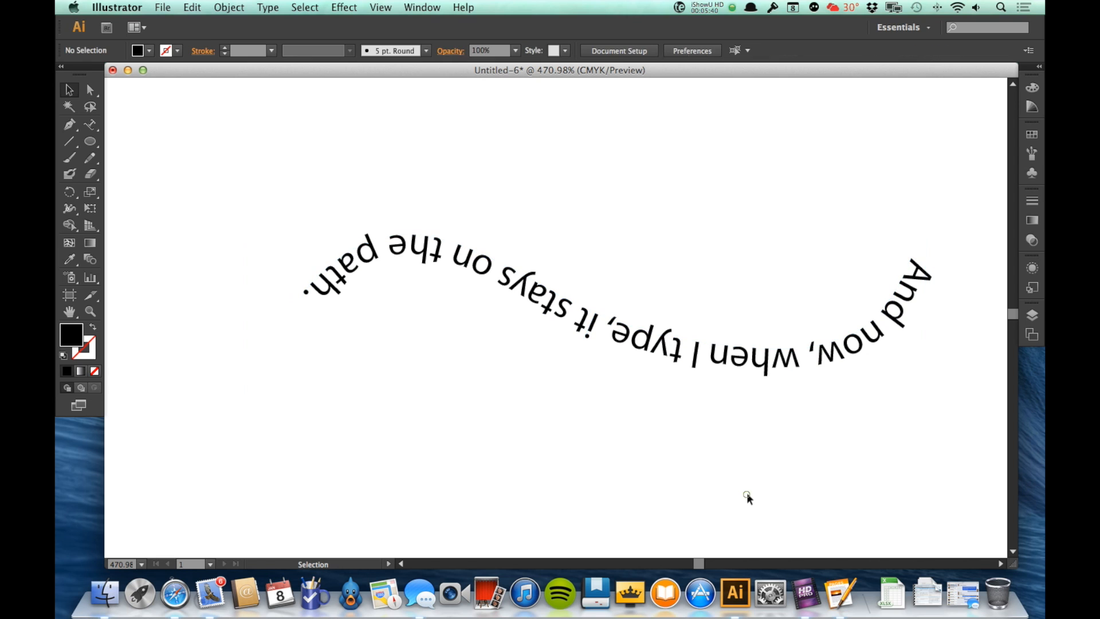
pyautogui.click(657, 337)
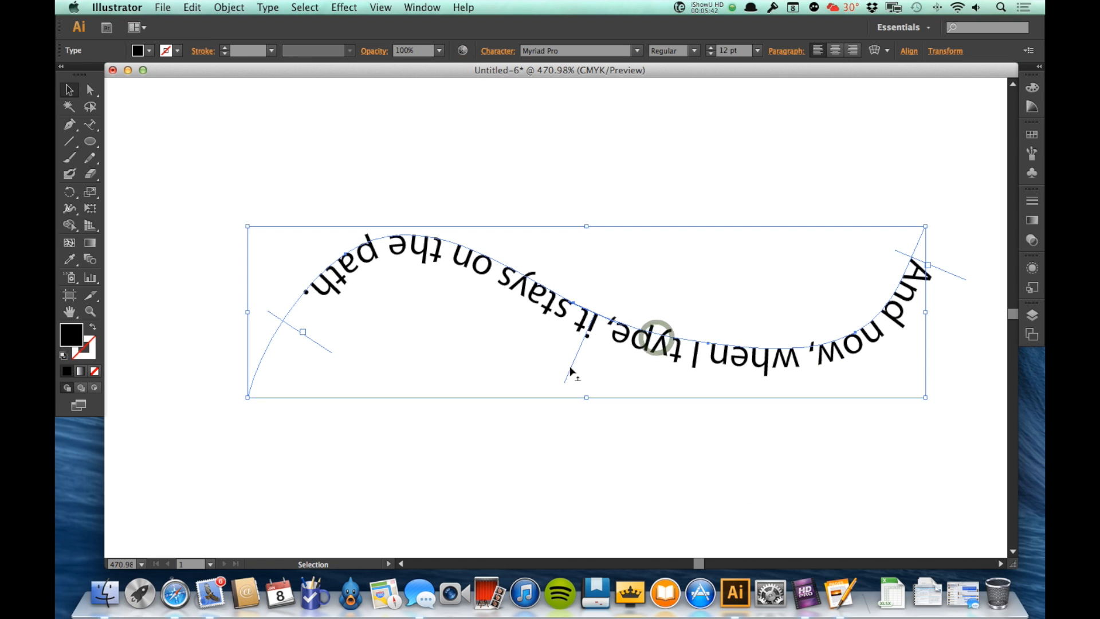
pyautogui.moveTo(572, 373); pyautogui.dragTo(619, 261)
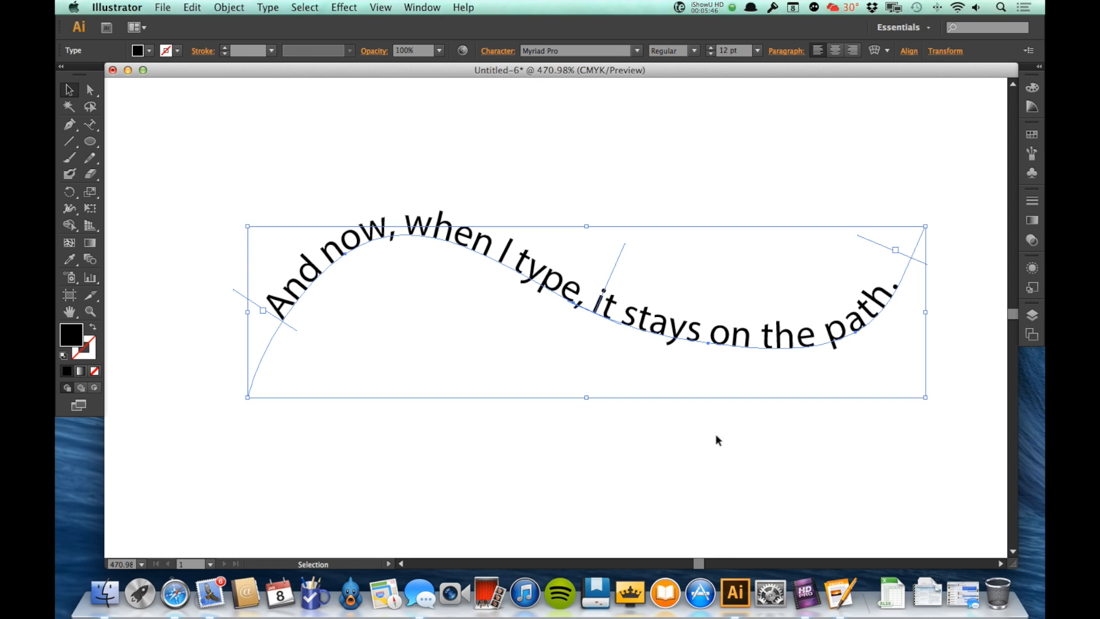
# Delete the text on the path.
pyautogui.doubleClick(69, 311)
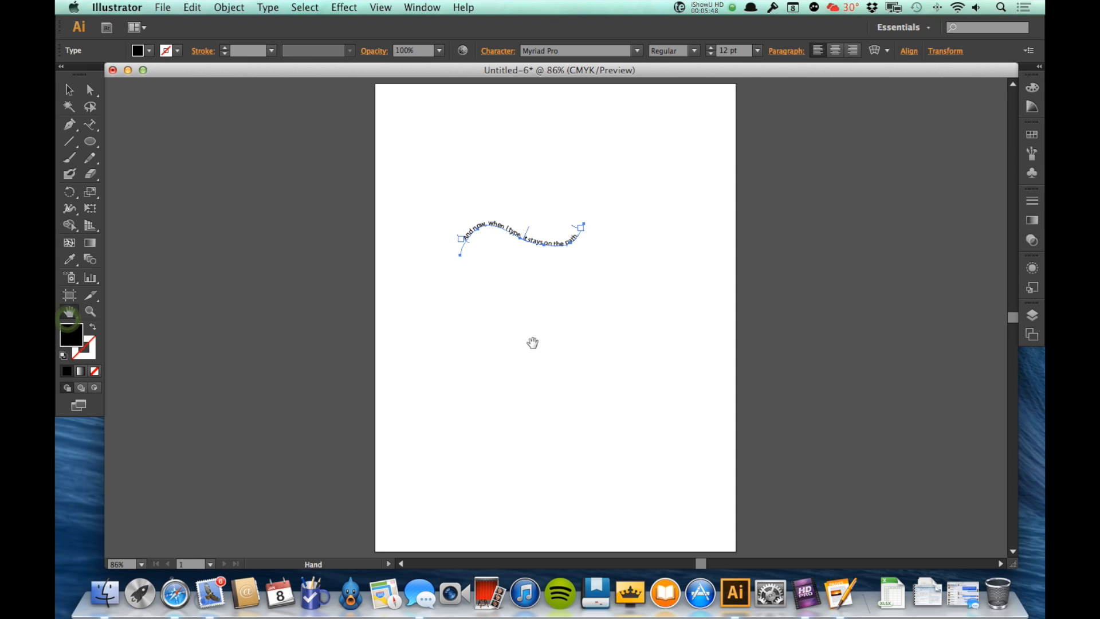
pyautogui.press('z')
pyautogui.moveTo(424, 155); pyautogui.dragTo(720, 435)
pyautogui.press('Escape')
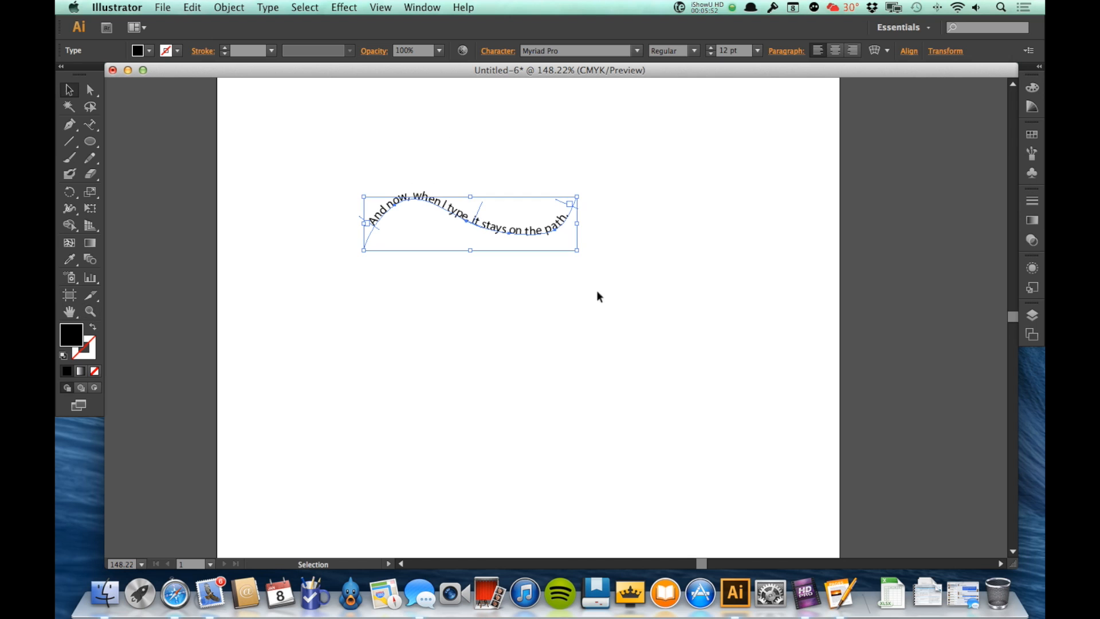
pyautogui.press('Delete')
# Draw a circle in the upper middle of the artboard with the Ellipse tool.
pyautogui.press('l')
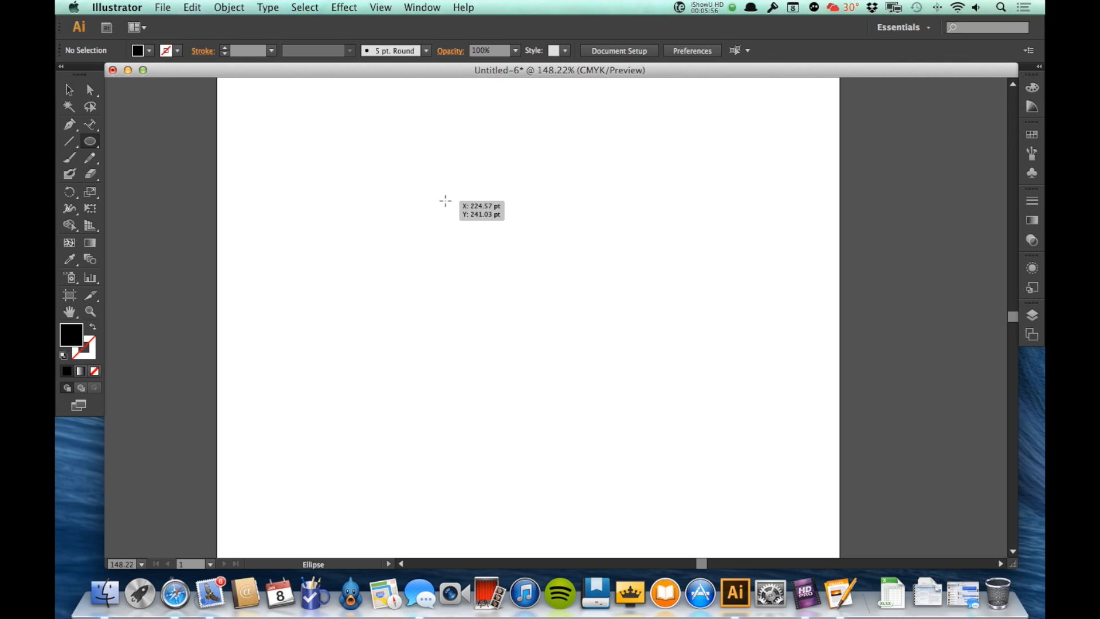
pyautogui.moveTo(445, 201); pyautogui.dragTo(588, 346)
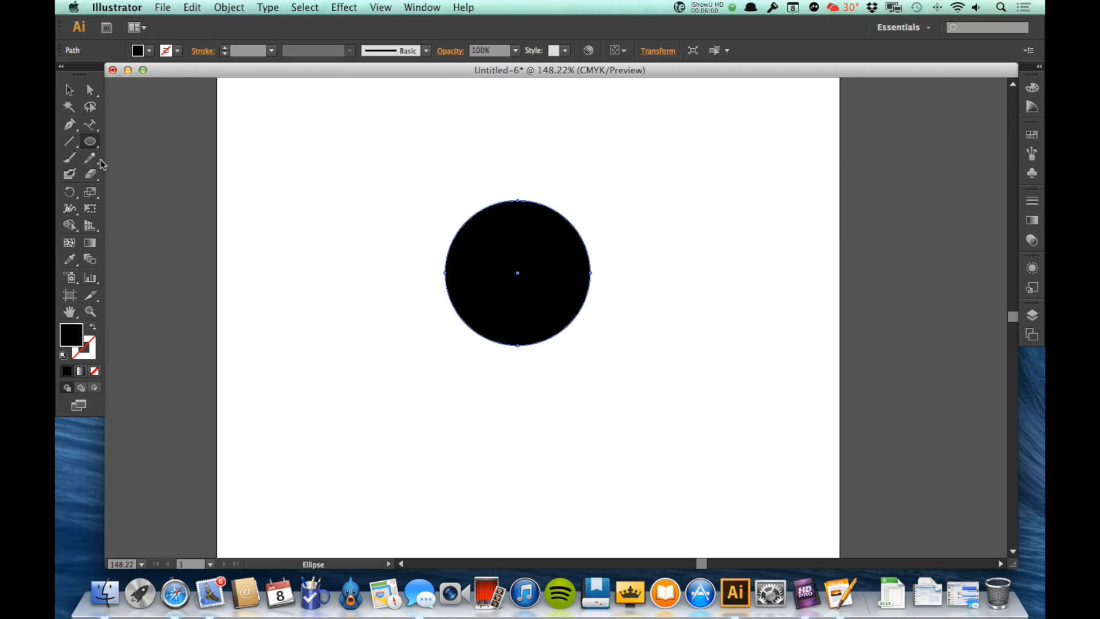
# Use the Type on a Path Tool on the circle to enter "And now you can type right around the circle.".
pyautogui.click(90, 126)
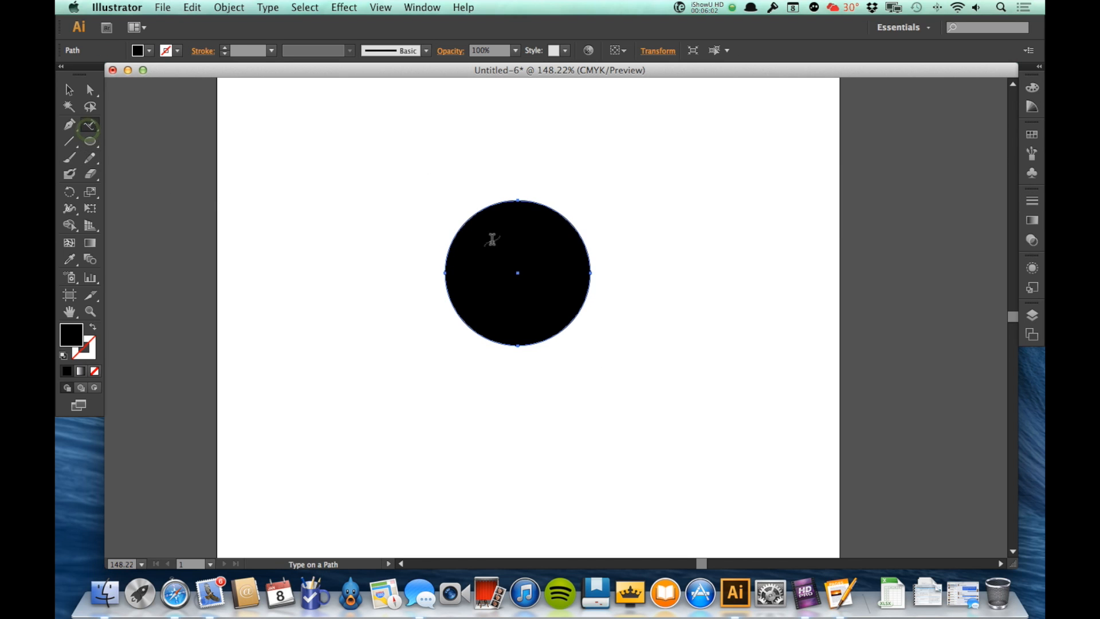
pyautogui.click(458, 231)
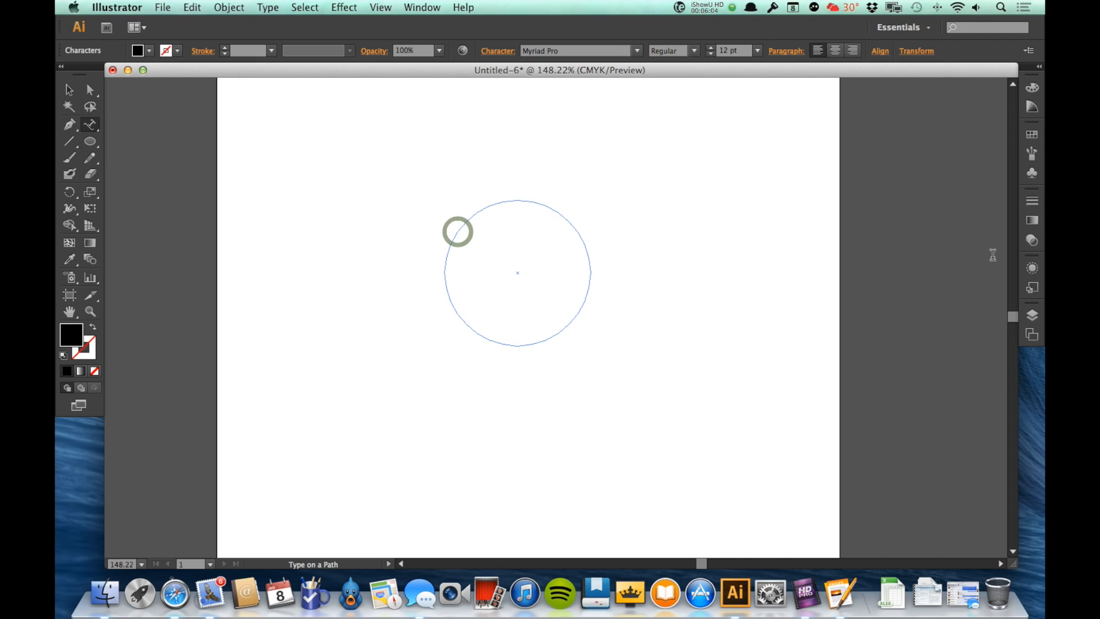
pyautogui.write('And no w you')
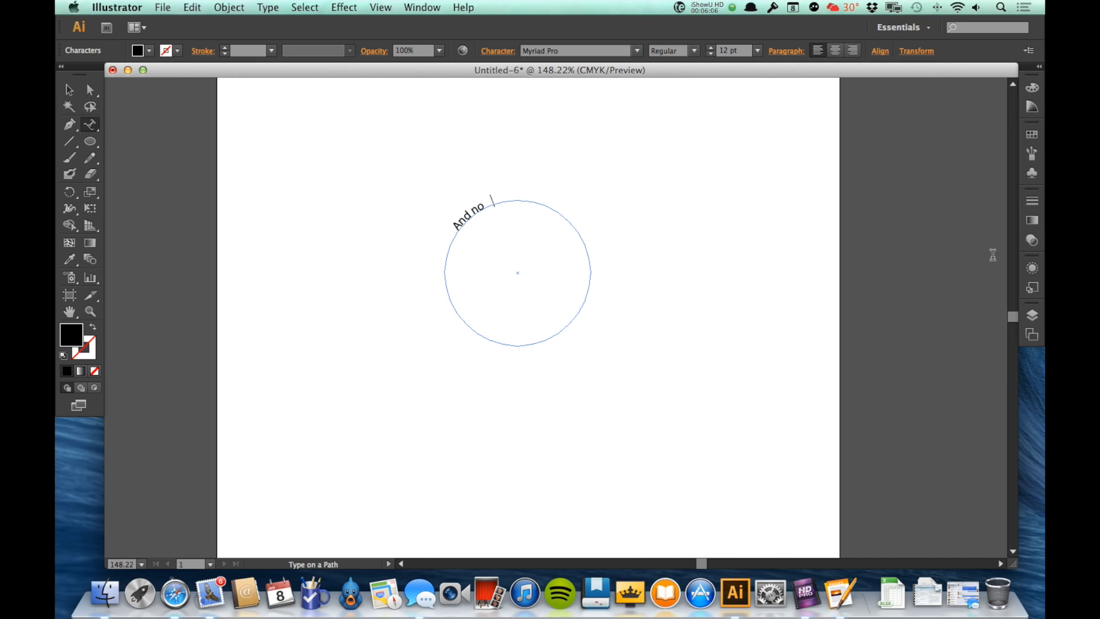
pyautogui.write(' can type right around the circl')
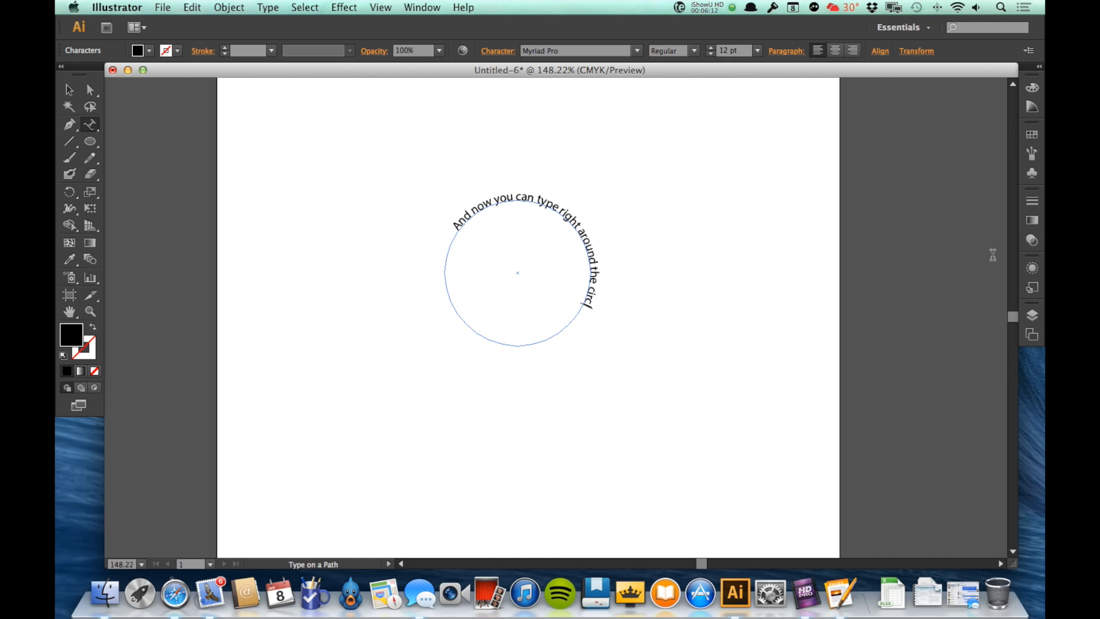
pyautogui.write('.')
pyautogui.press('Escape')
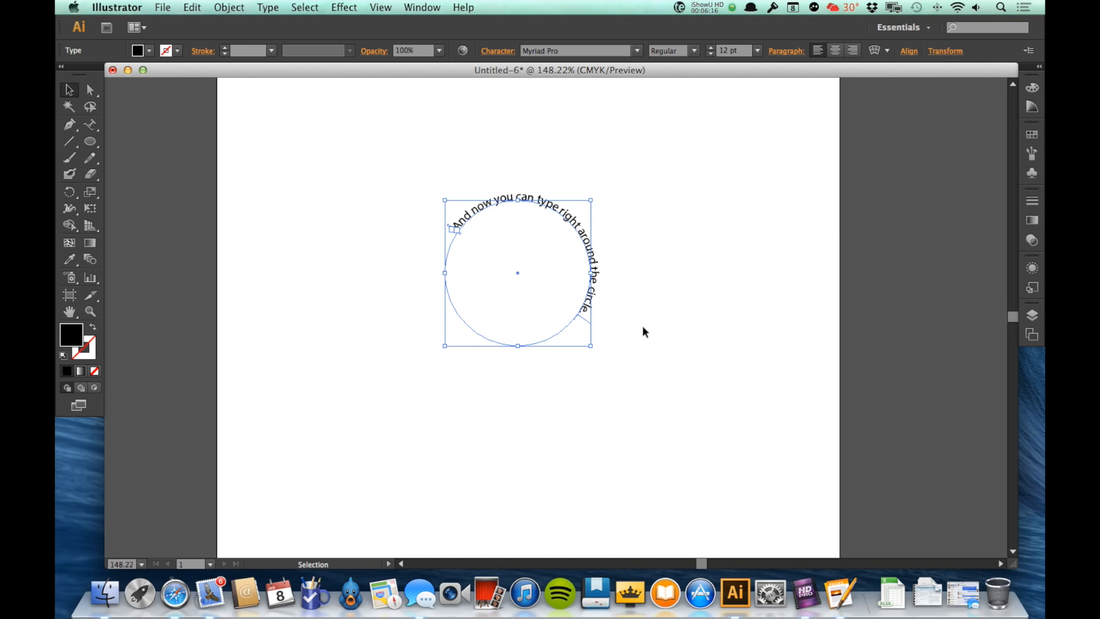
# Slide the circle text's brackets so the text arcs centred across the top of the circle.
pyautogui.press('z')
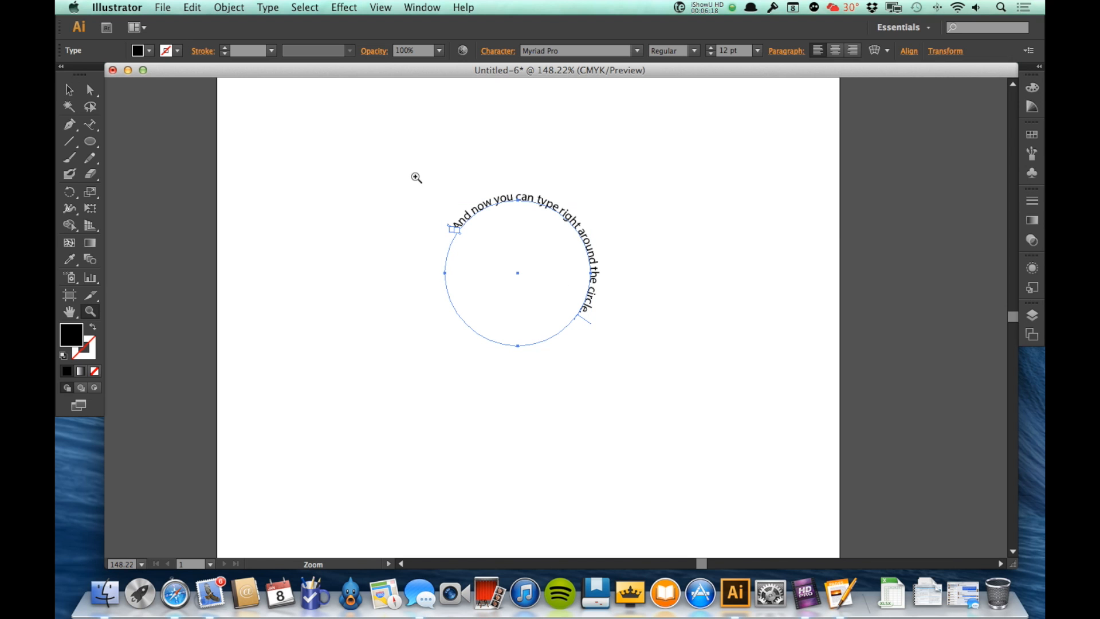
pyautogui.moveTo(412, 177); pyautogui.dragTo(625, 373)
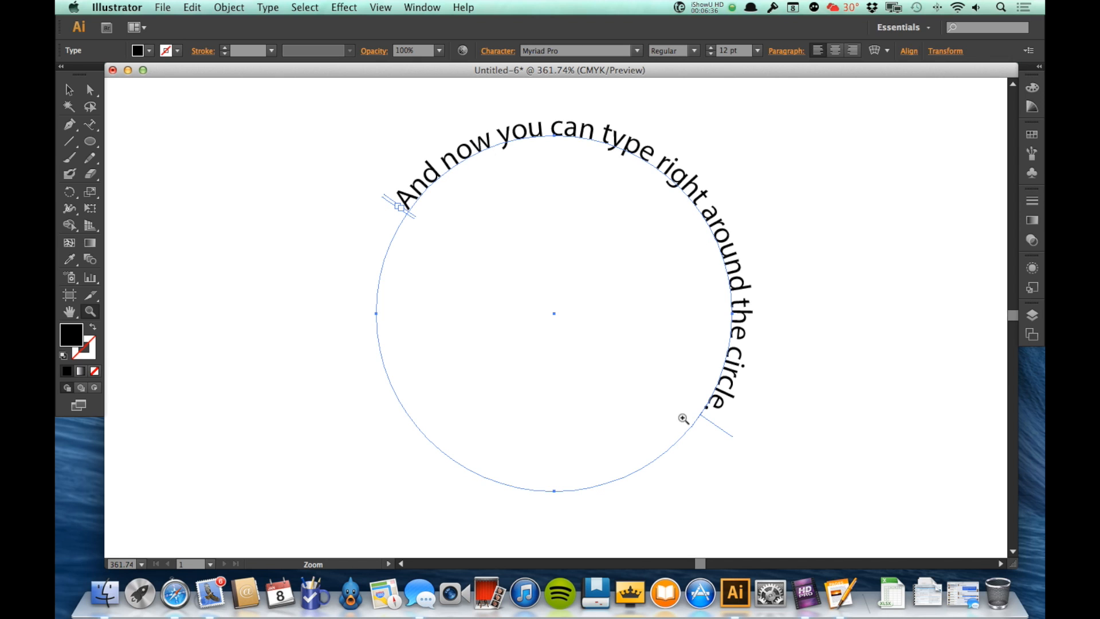
pyautogui.press('v')
pyautogui.moveTo(388, 202); pyautogui.dragTo(713, 431)
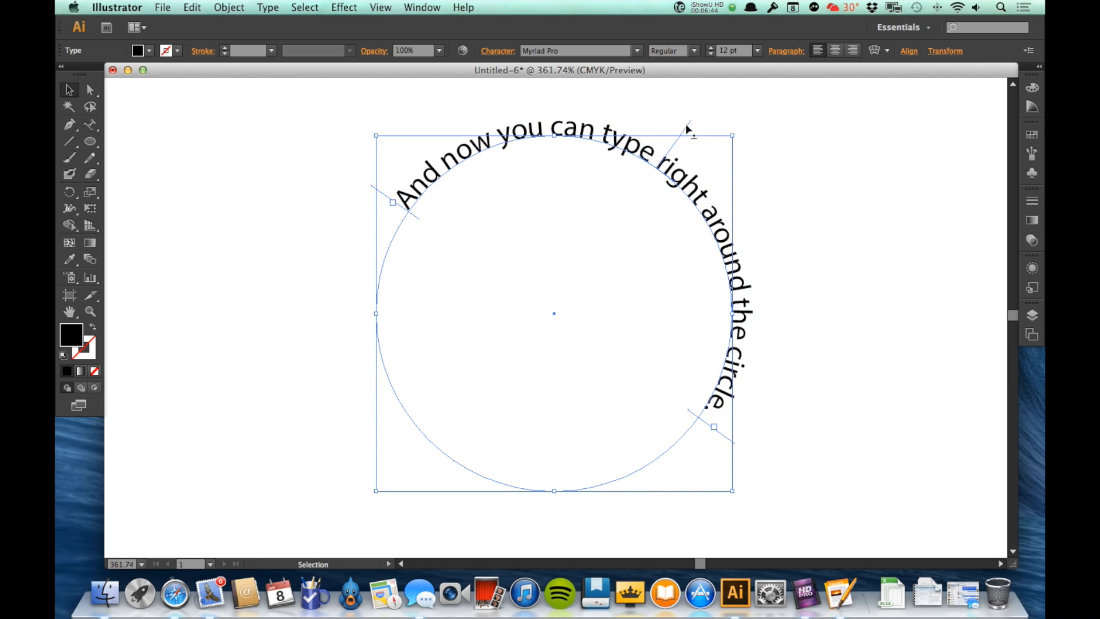
pyautogui.moveTo(685, 129); pyautogui.dragTo(555, 246)
# Flip the circle text to the inside of the circle.
pyautogui.scroll(-10, 721, 315)
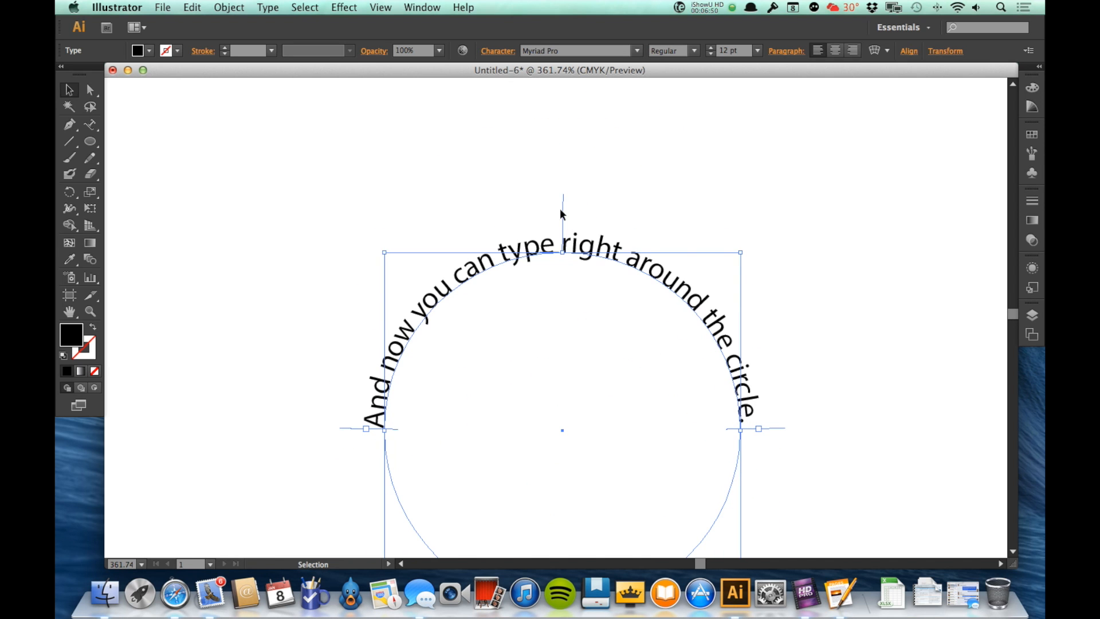
pyautogui.moveTo(562, 208); pyautogui.dragTo(560, 319)
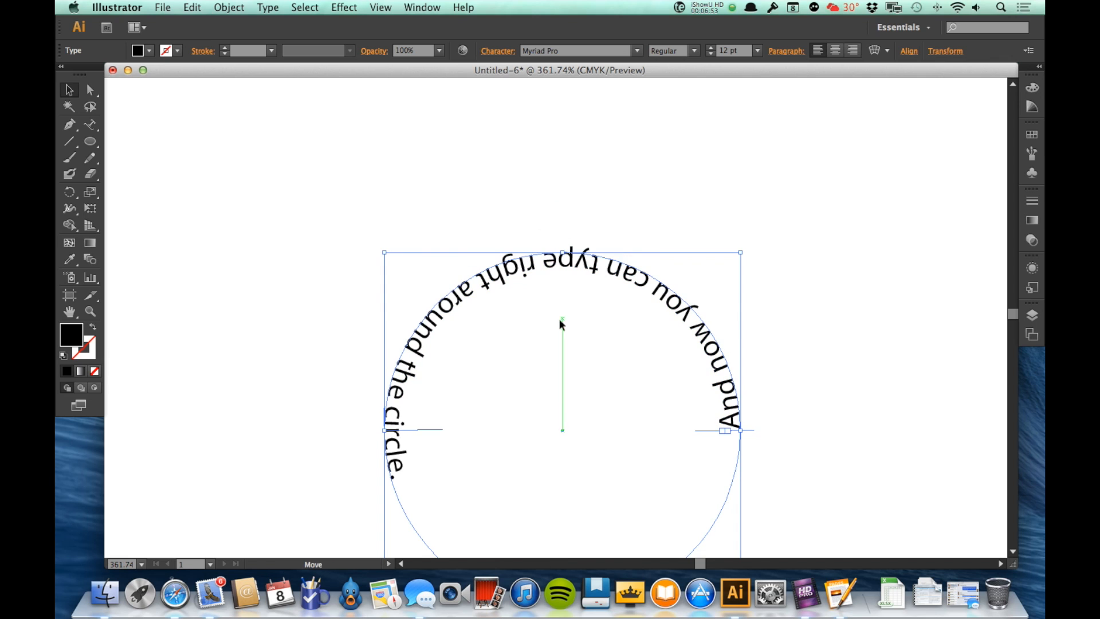
pyautogui.click(824, 460)
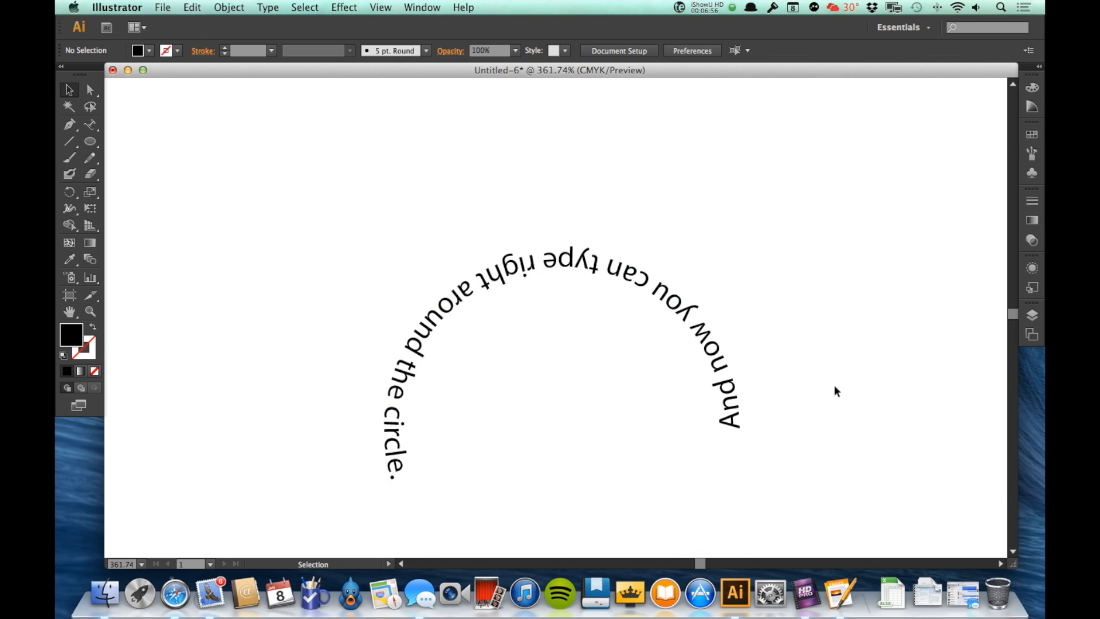